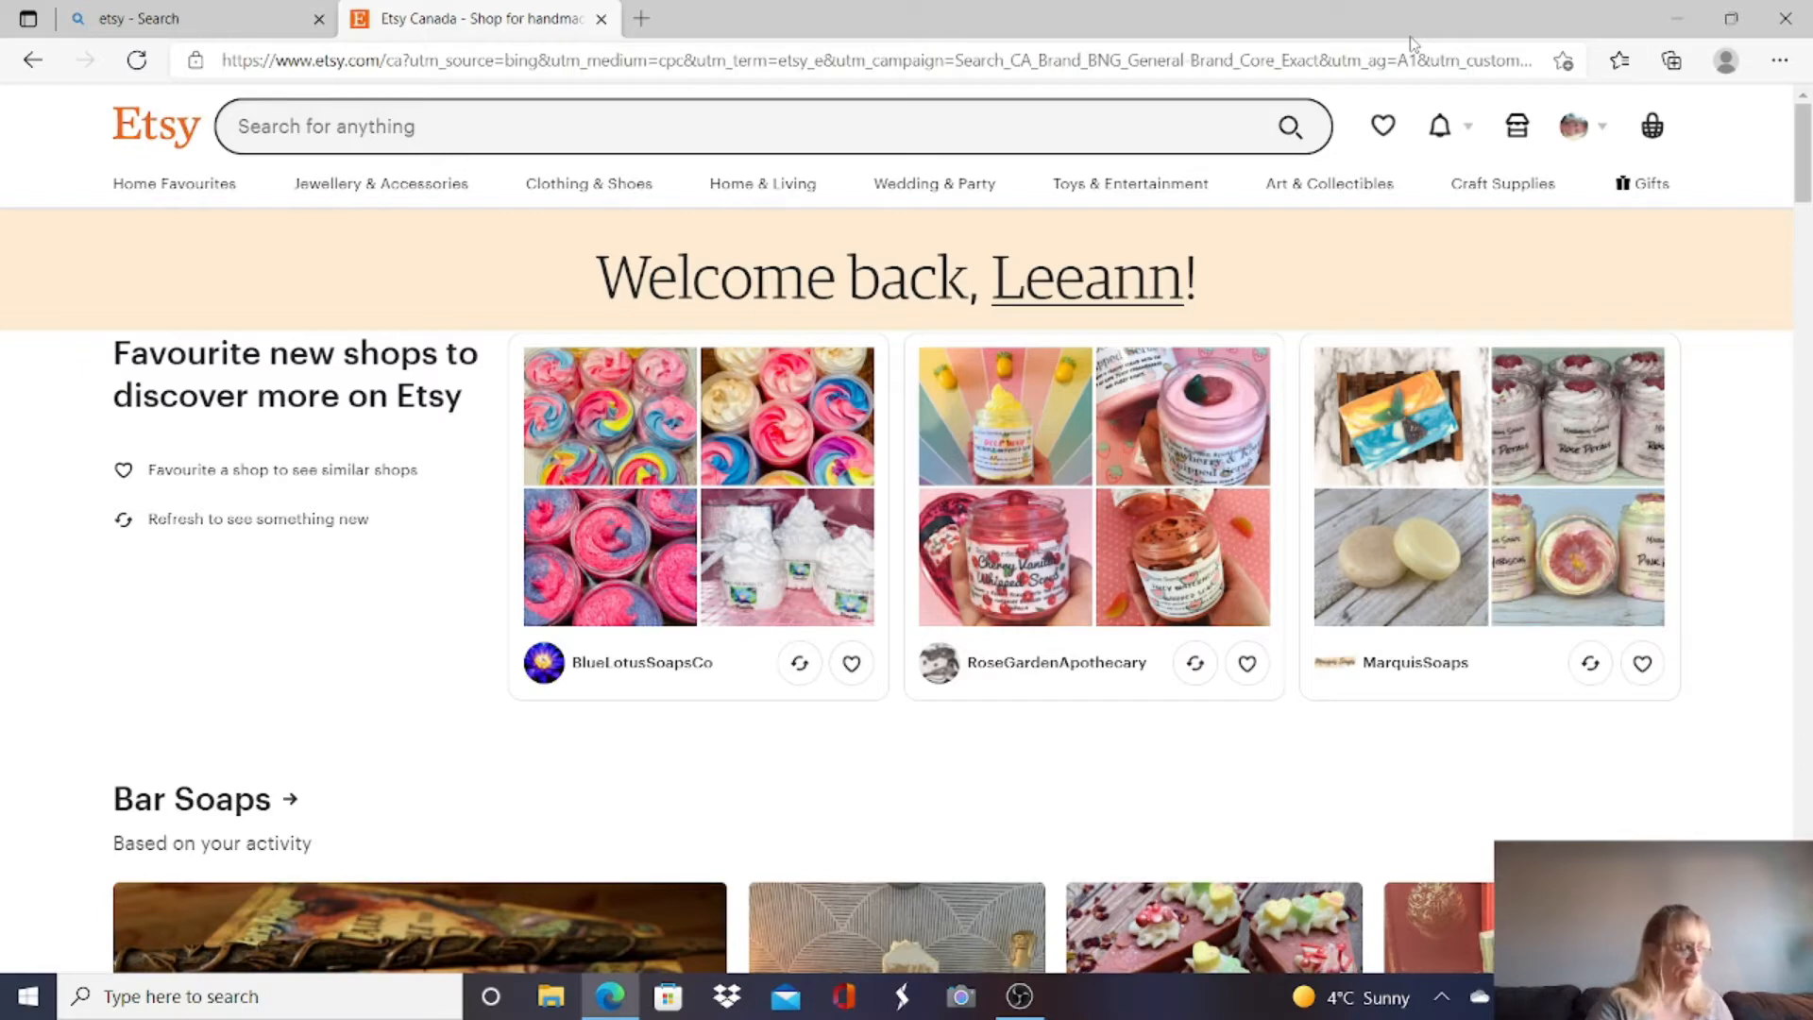
- Open the Candy Cane Marshmallow soap listing in the shop manager and go to its delivery options
{"action": "left_click", "coordinate": [1515, 126]}
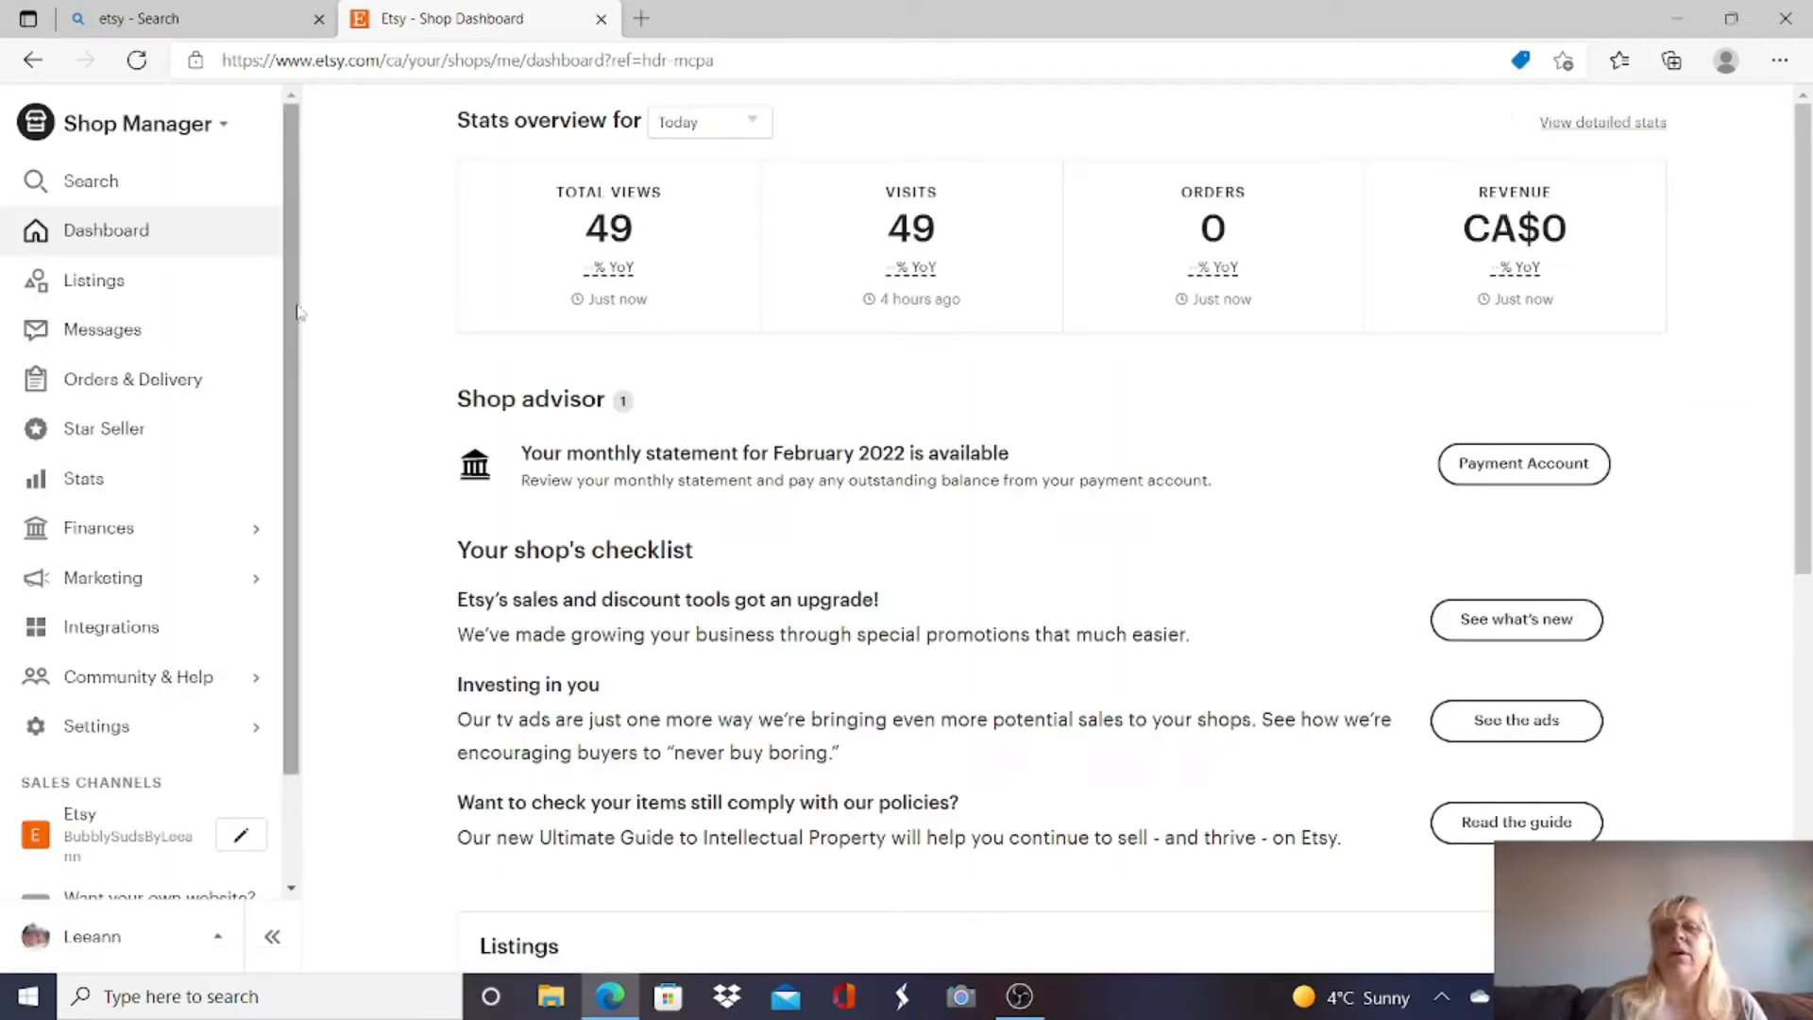
{"action": "left_click", "coordinate": [120, 288]}
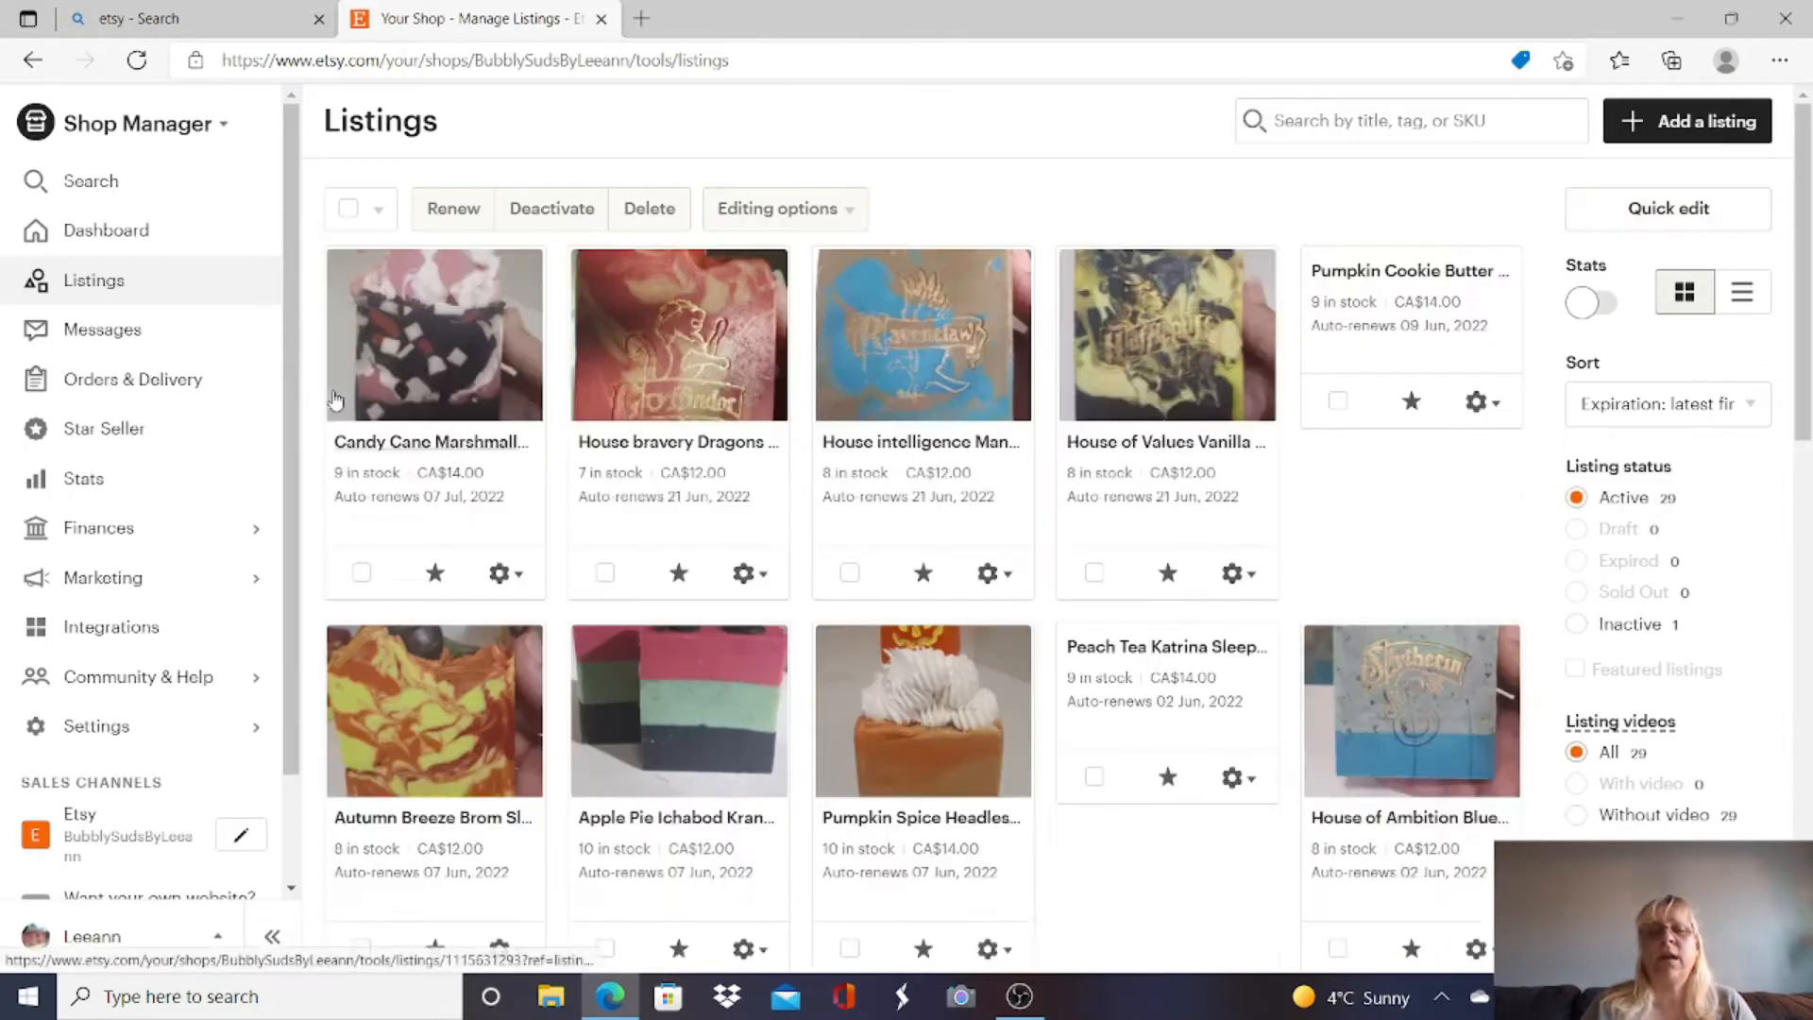
{"action": "left_click", "coordinate": [437, 349]}
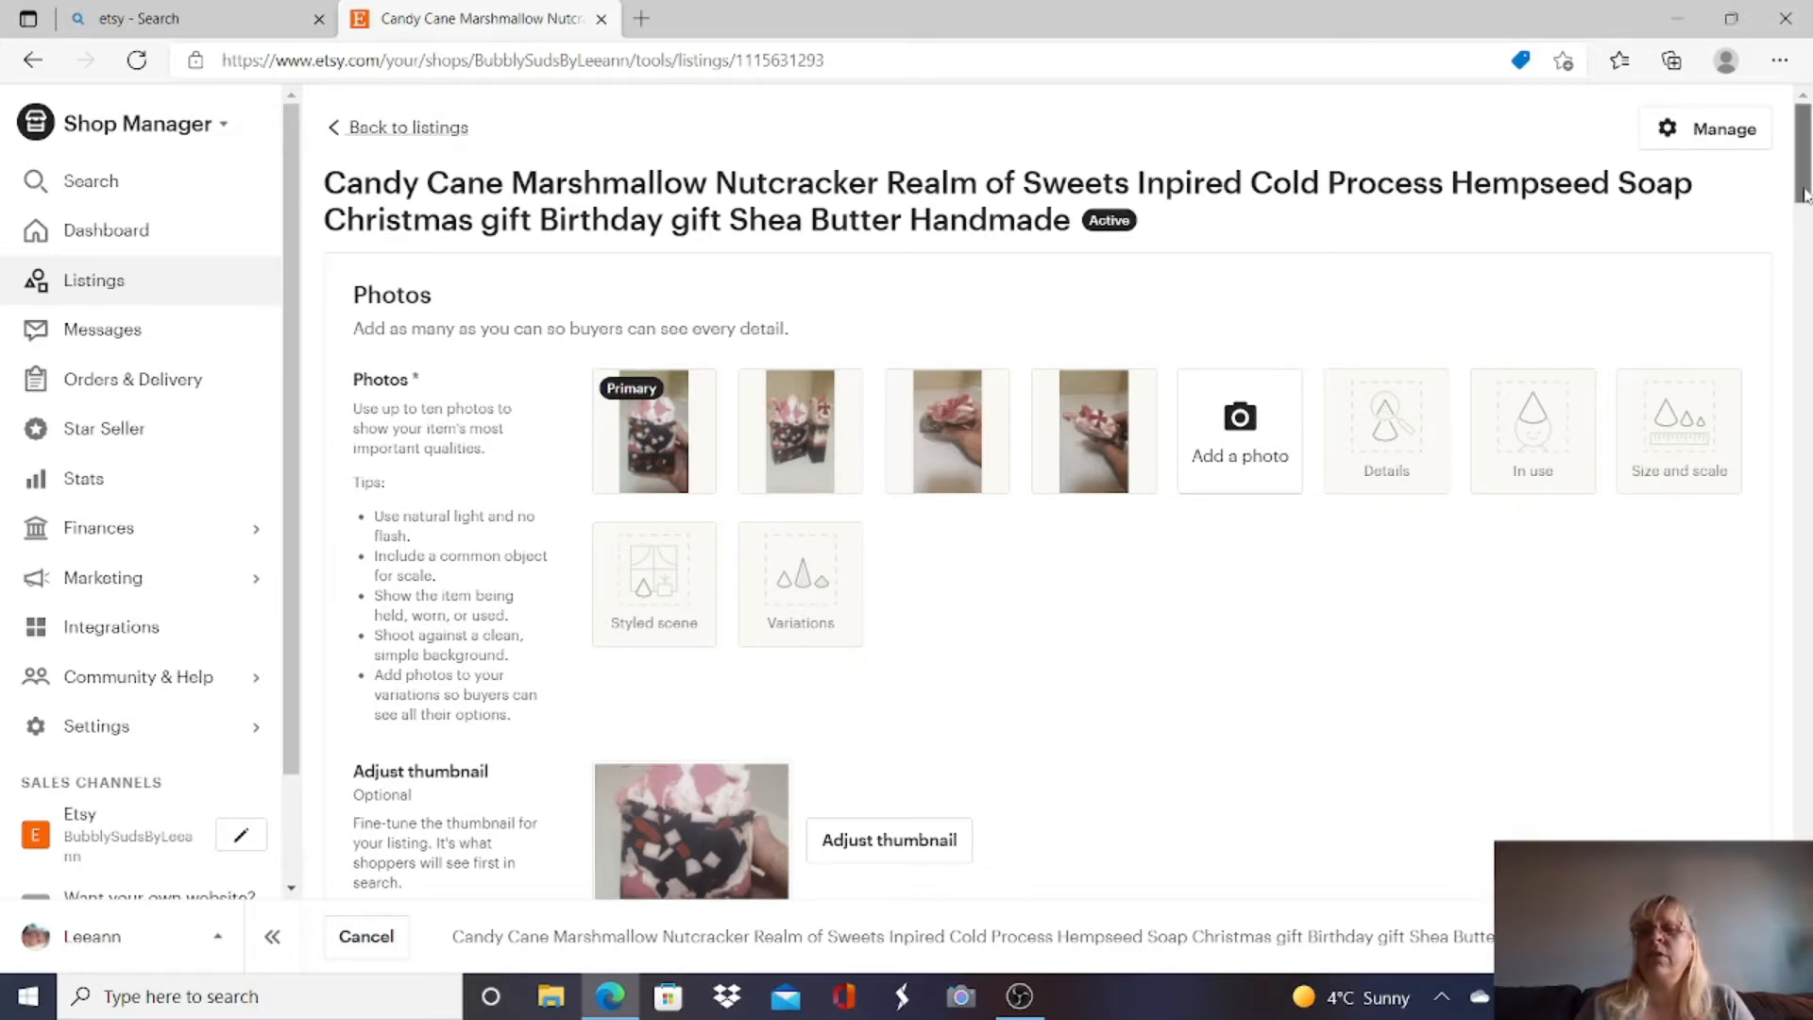
{"action": "left_click_drag", "start_coordinate": [1803, 194], "coordinate": [1793, 761]}
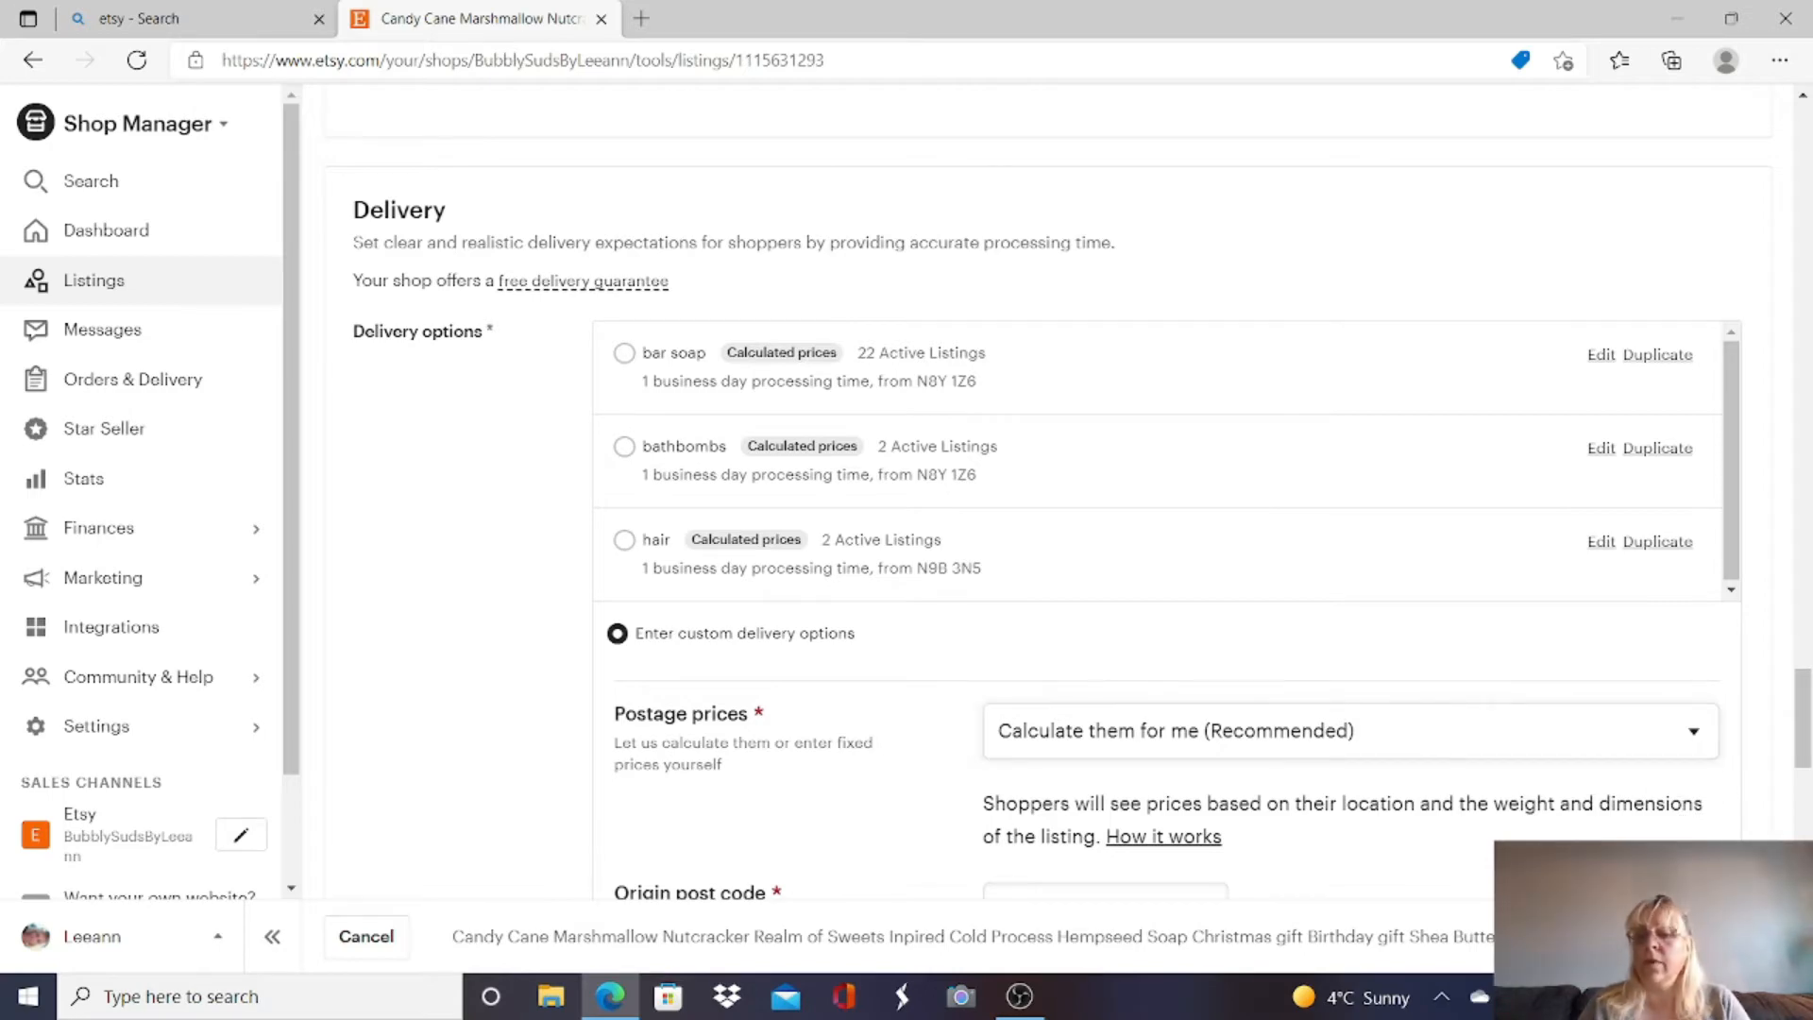
{"action": "scroll", "coordinate": [1039, 519], "scroll_direction": "down", "scroll_amount": 1}
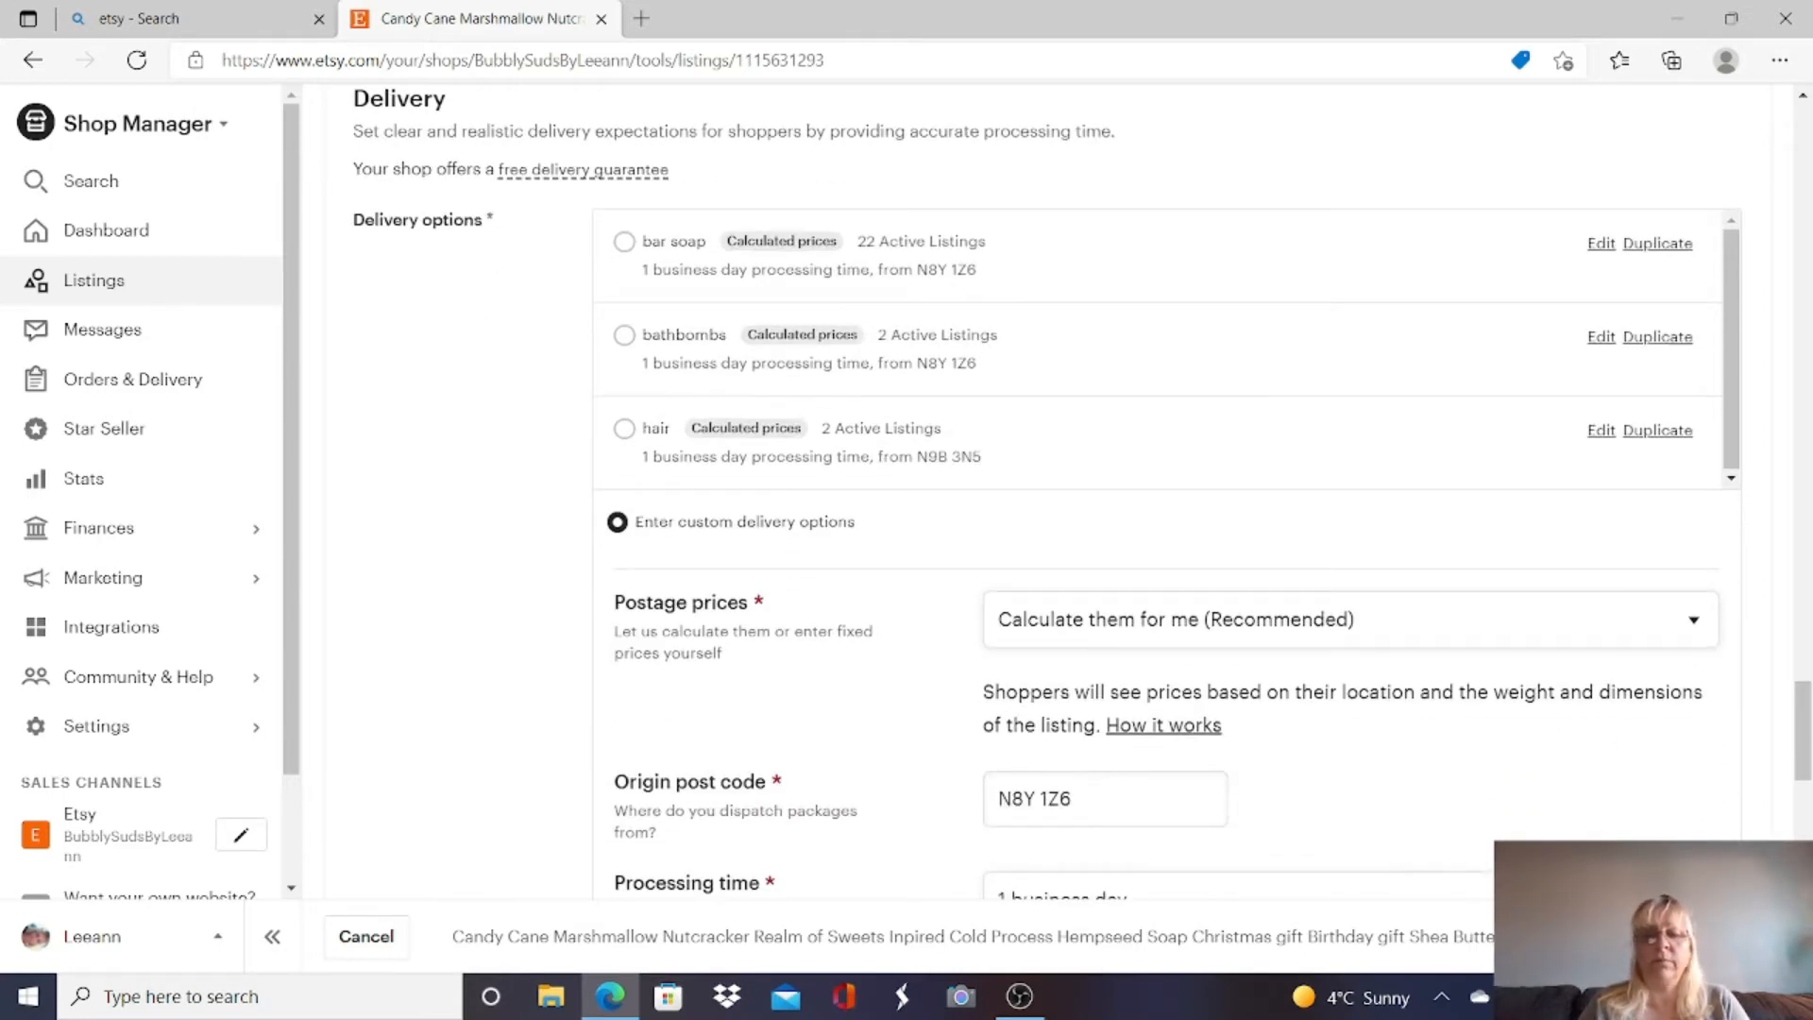
{"action": "scroll", "coordinate": [1038, 519], "scroll_direction": "down", "scroll_amount": 5}
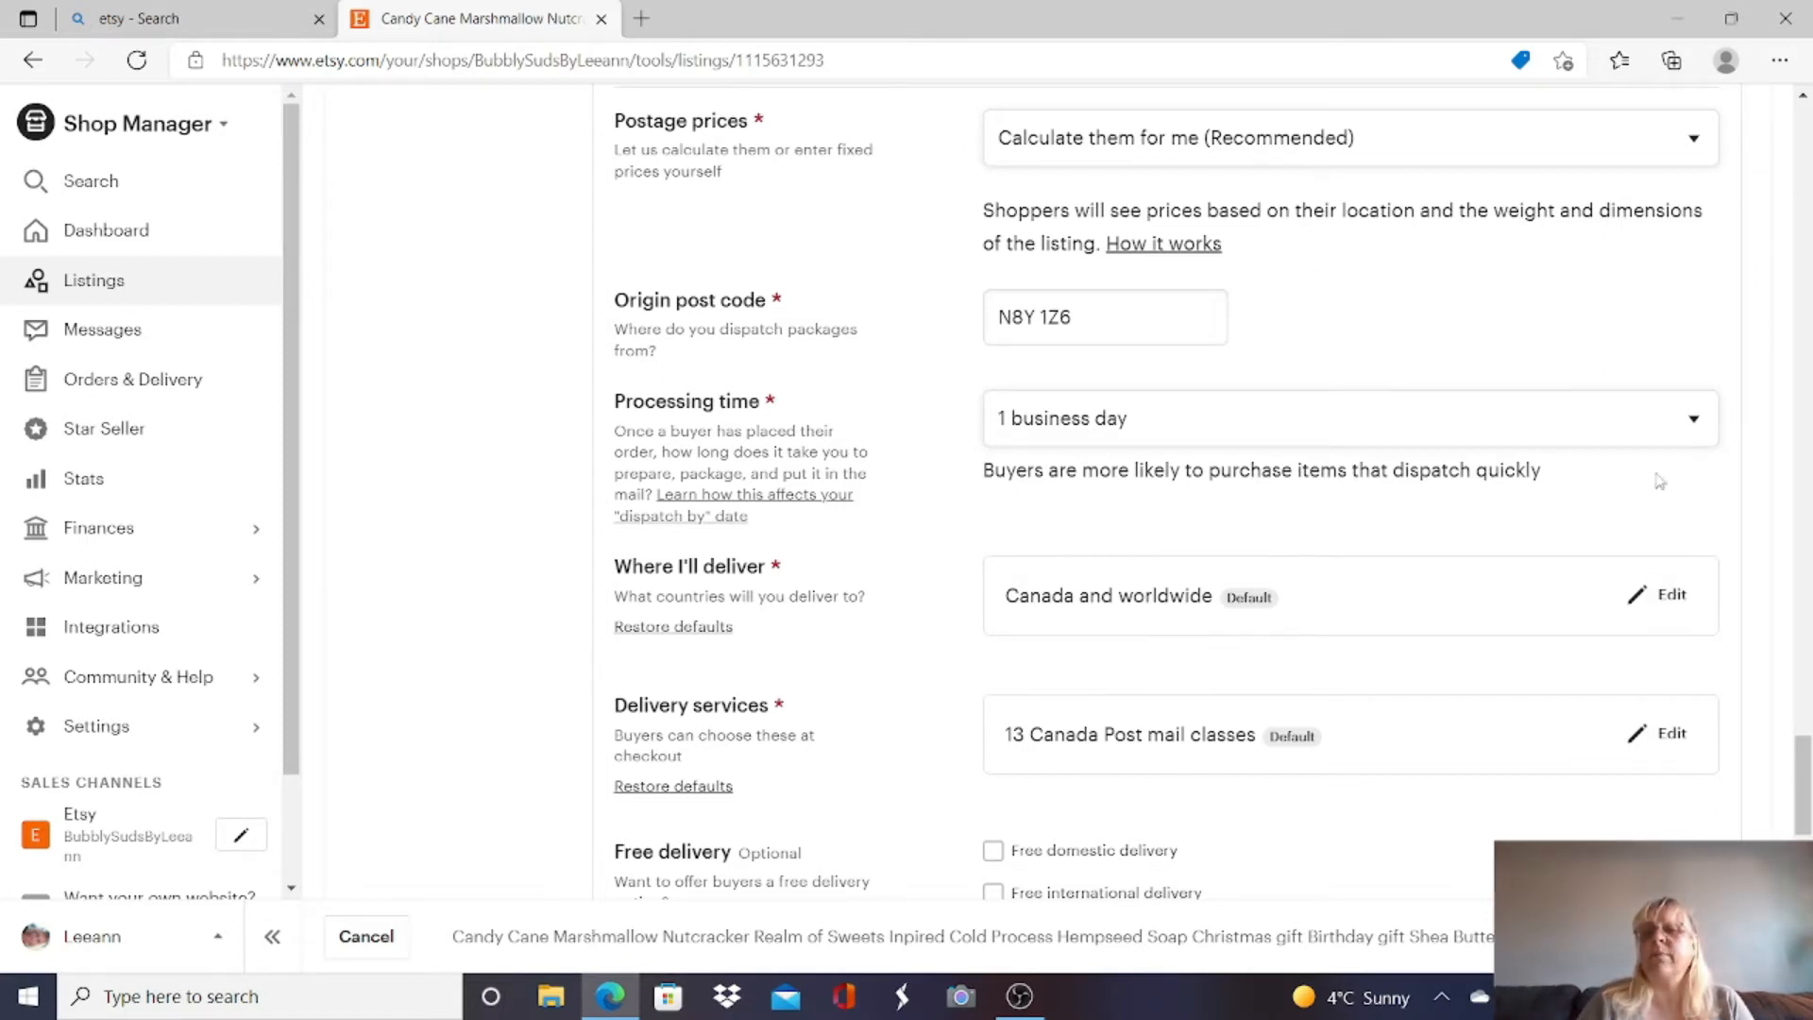
- Examine the processing time choices and the other custom delivery options of the listing, without changing them
{"action": "left_click", "coordinate": [1697, 424]}
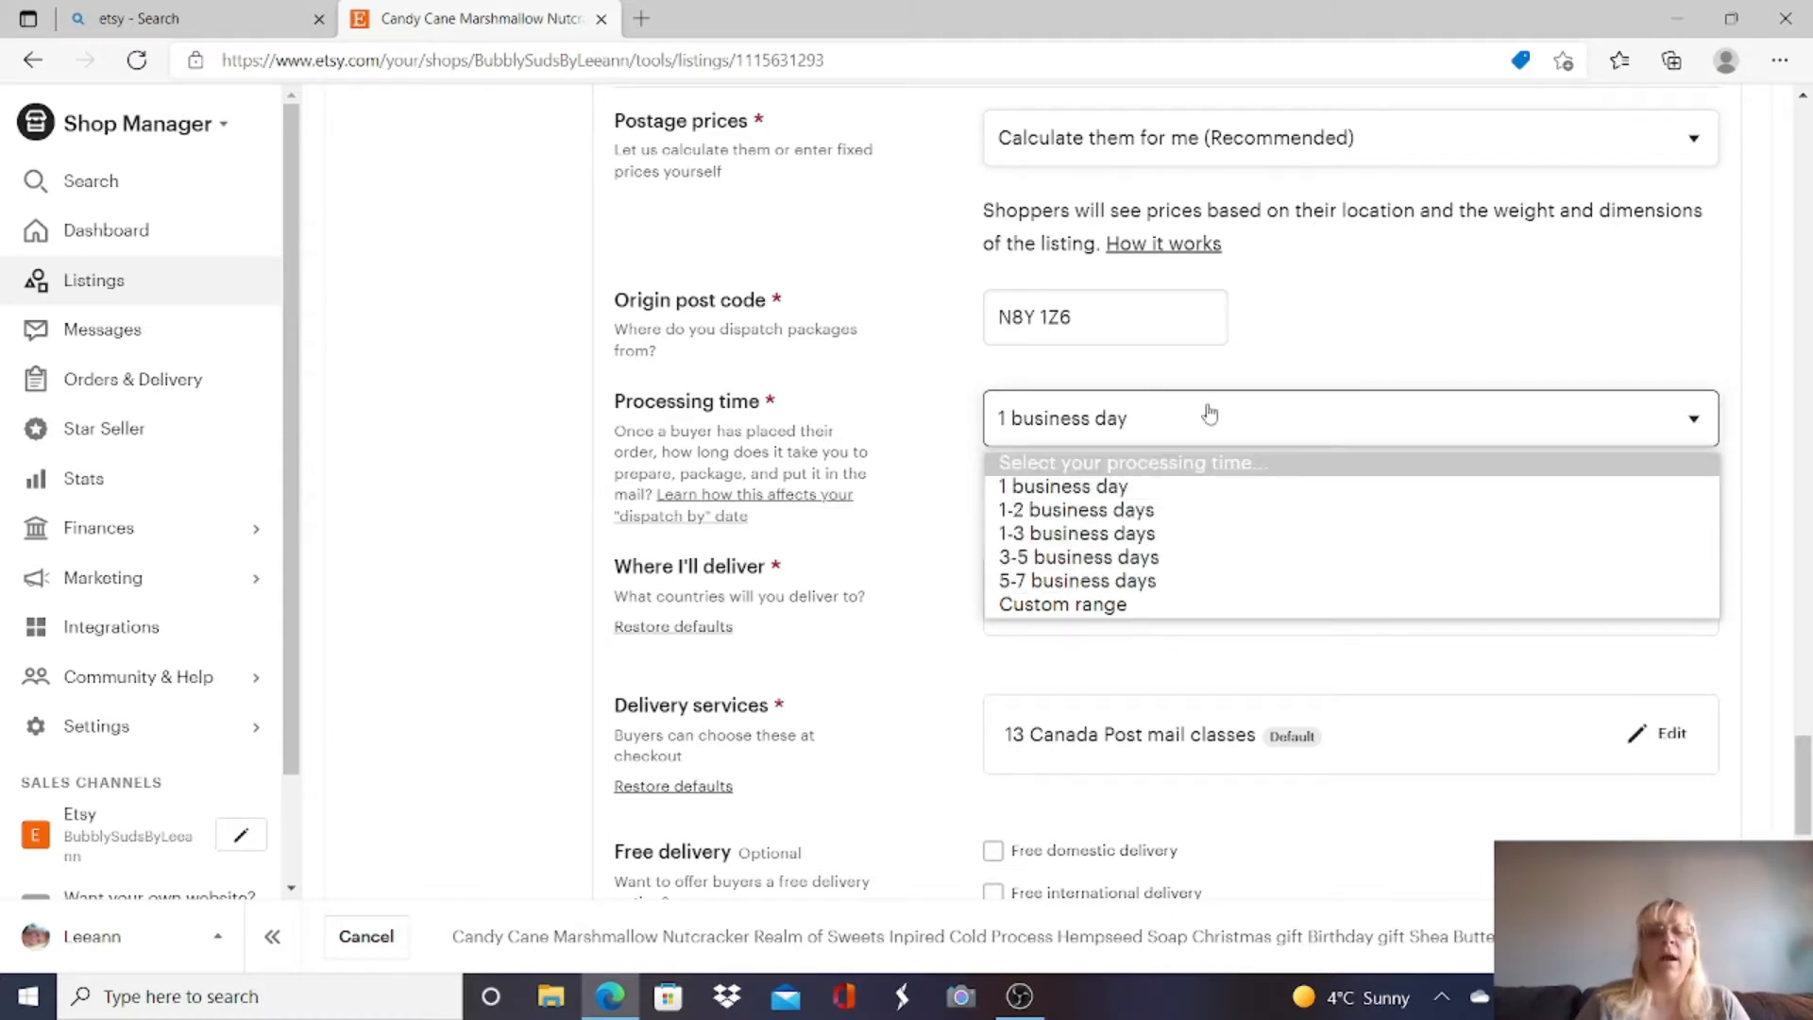
{"action": "left_click", "coordinate": [1326, 317]}
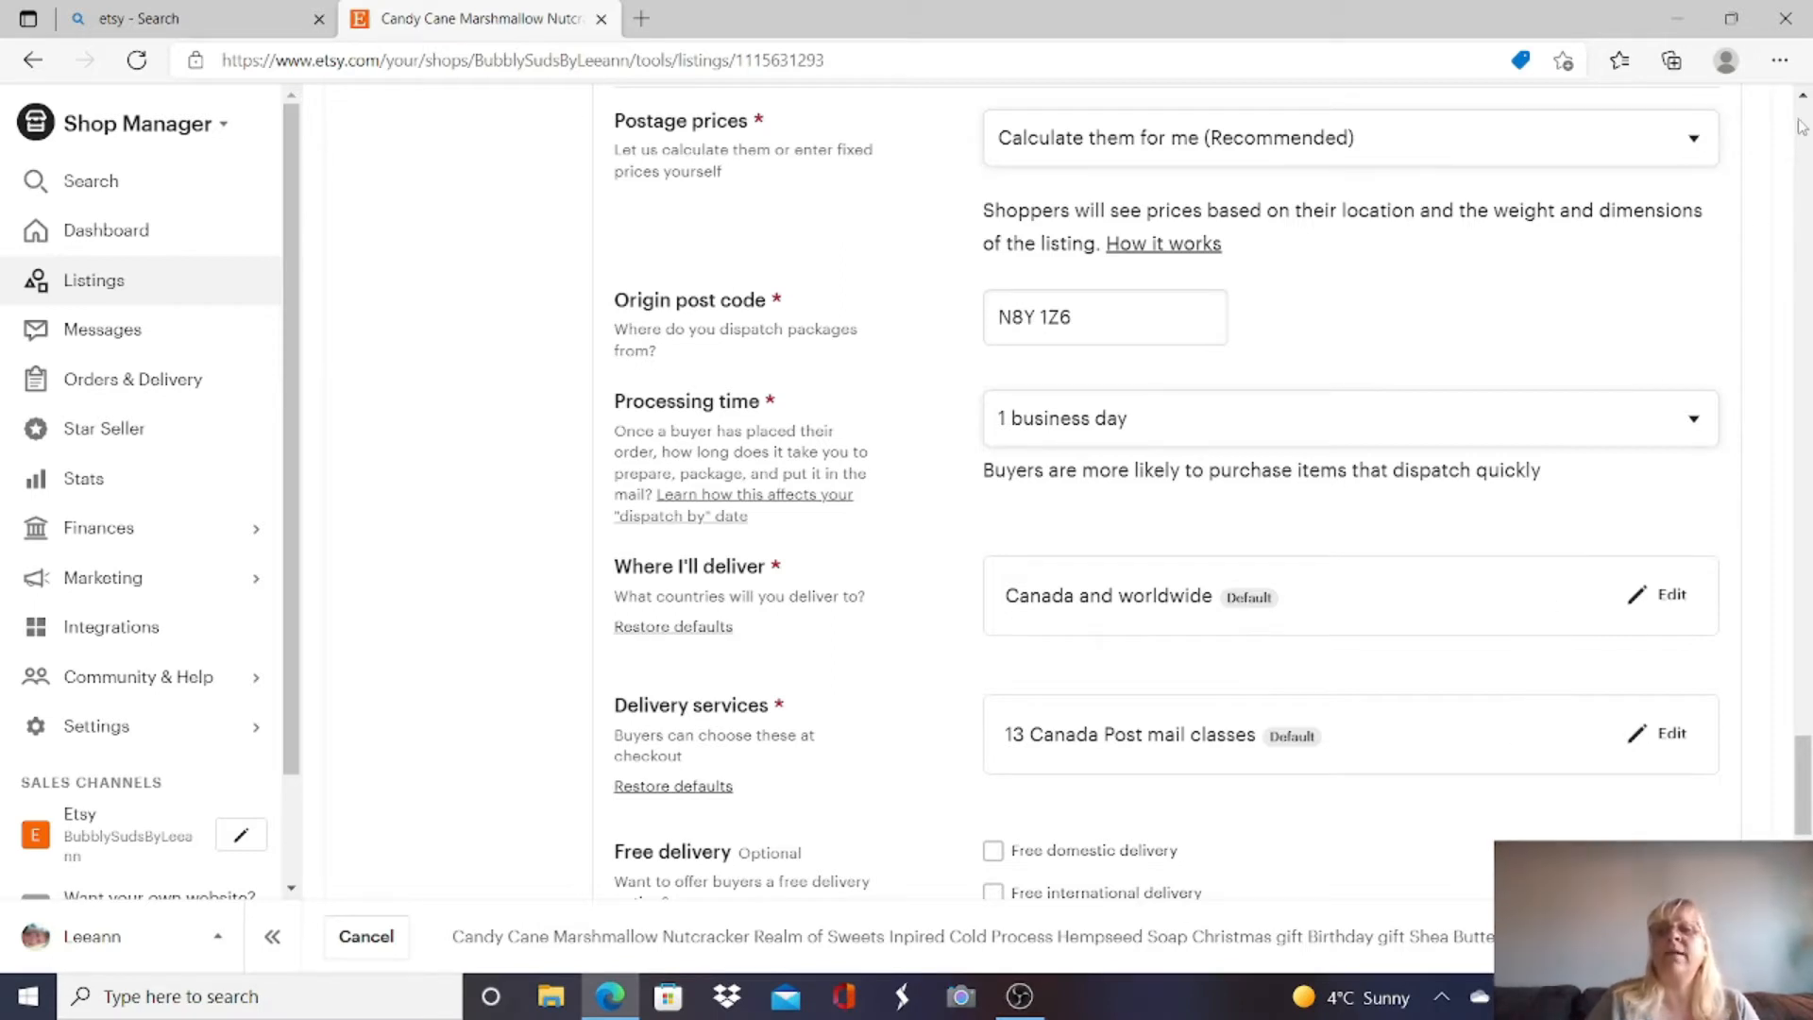
{"action": "left_click_drag", "start_coordinate": [1803, 102], "coordinate": [1803, 102]}
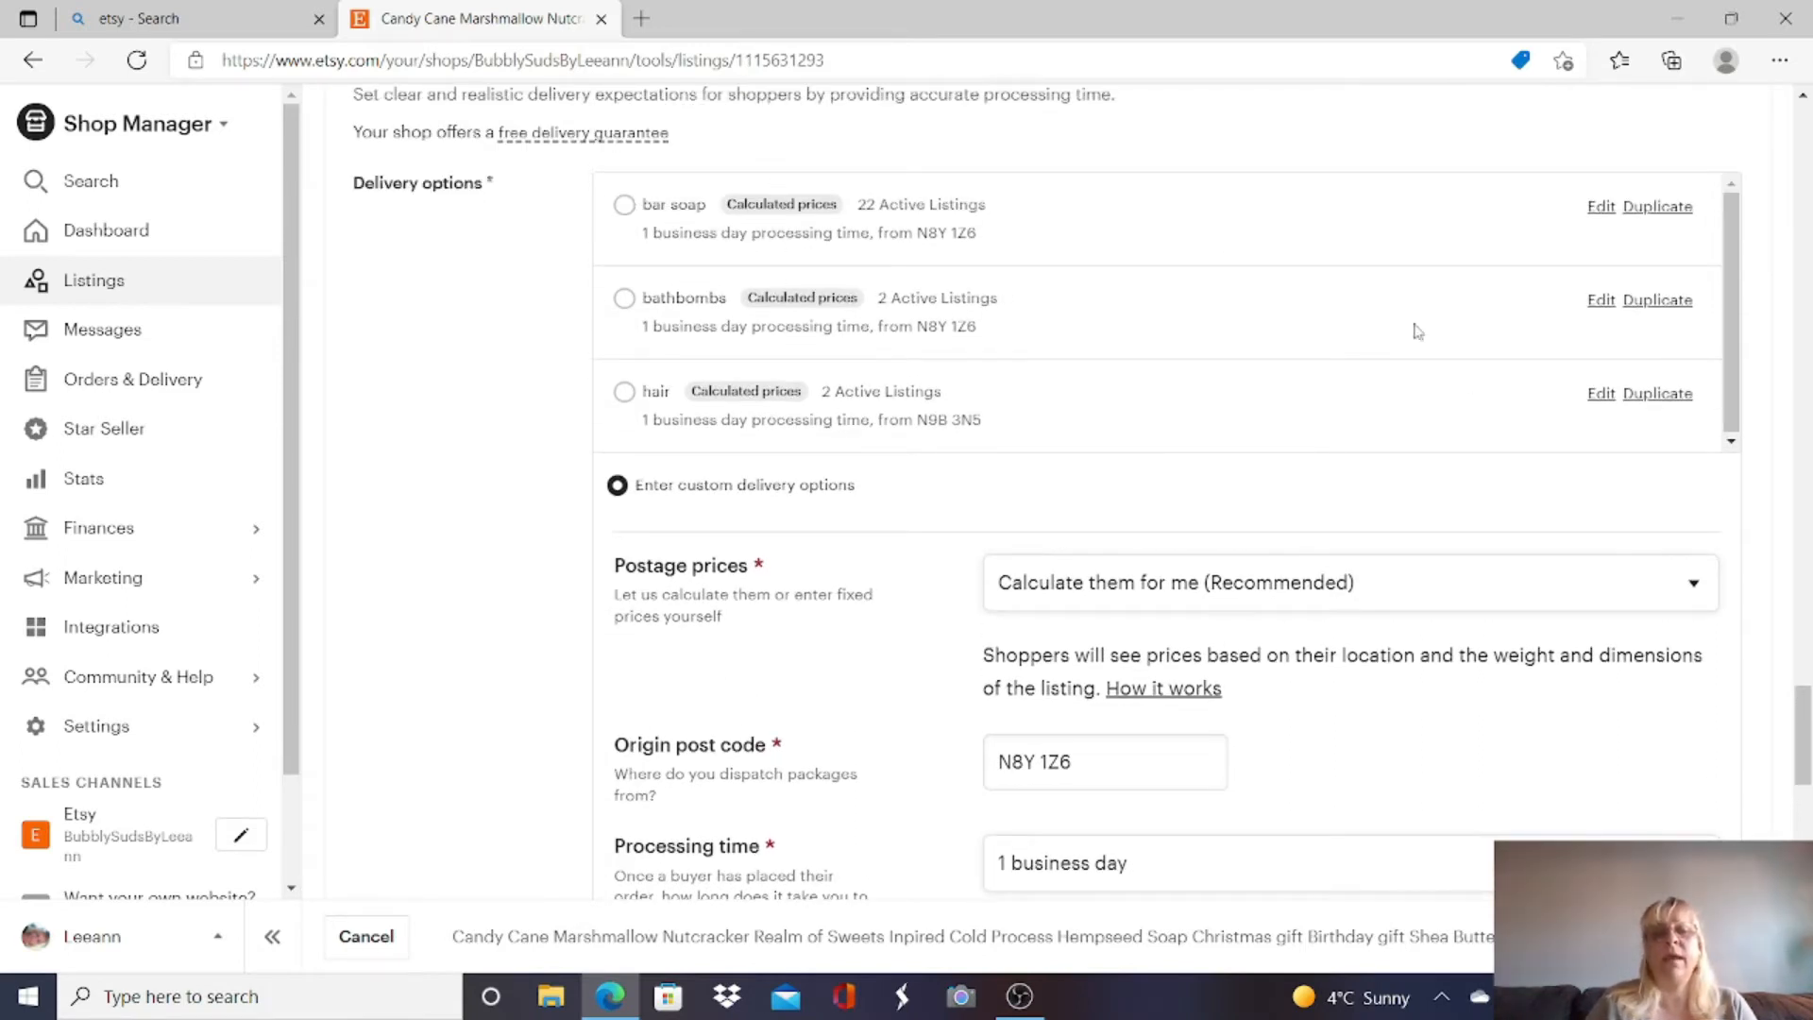
{"action": "scroll", "coordinate": [1683, 519], "scroll_direction": "down", "scroll_amount": 8}
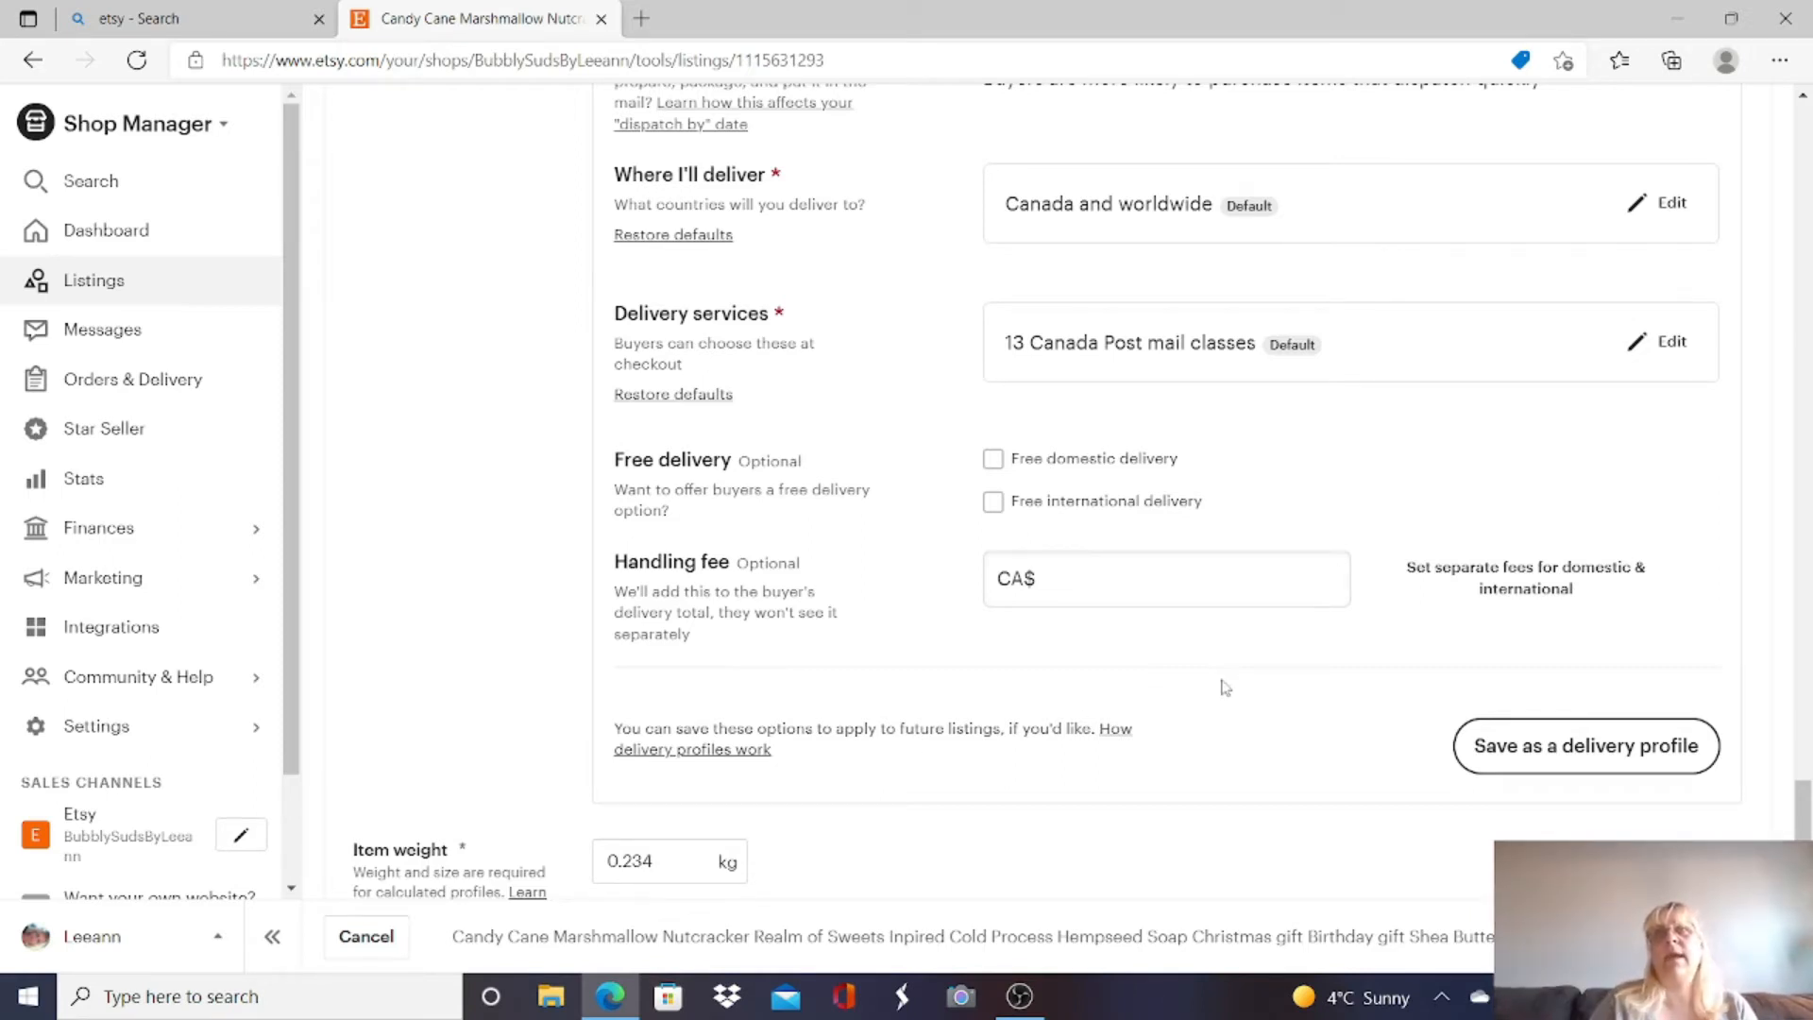
{"action": "left_click", "coordinate": [1543, 753]}
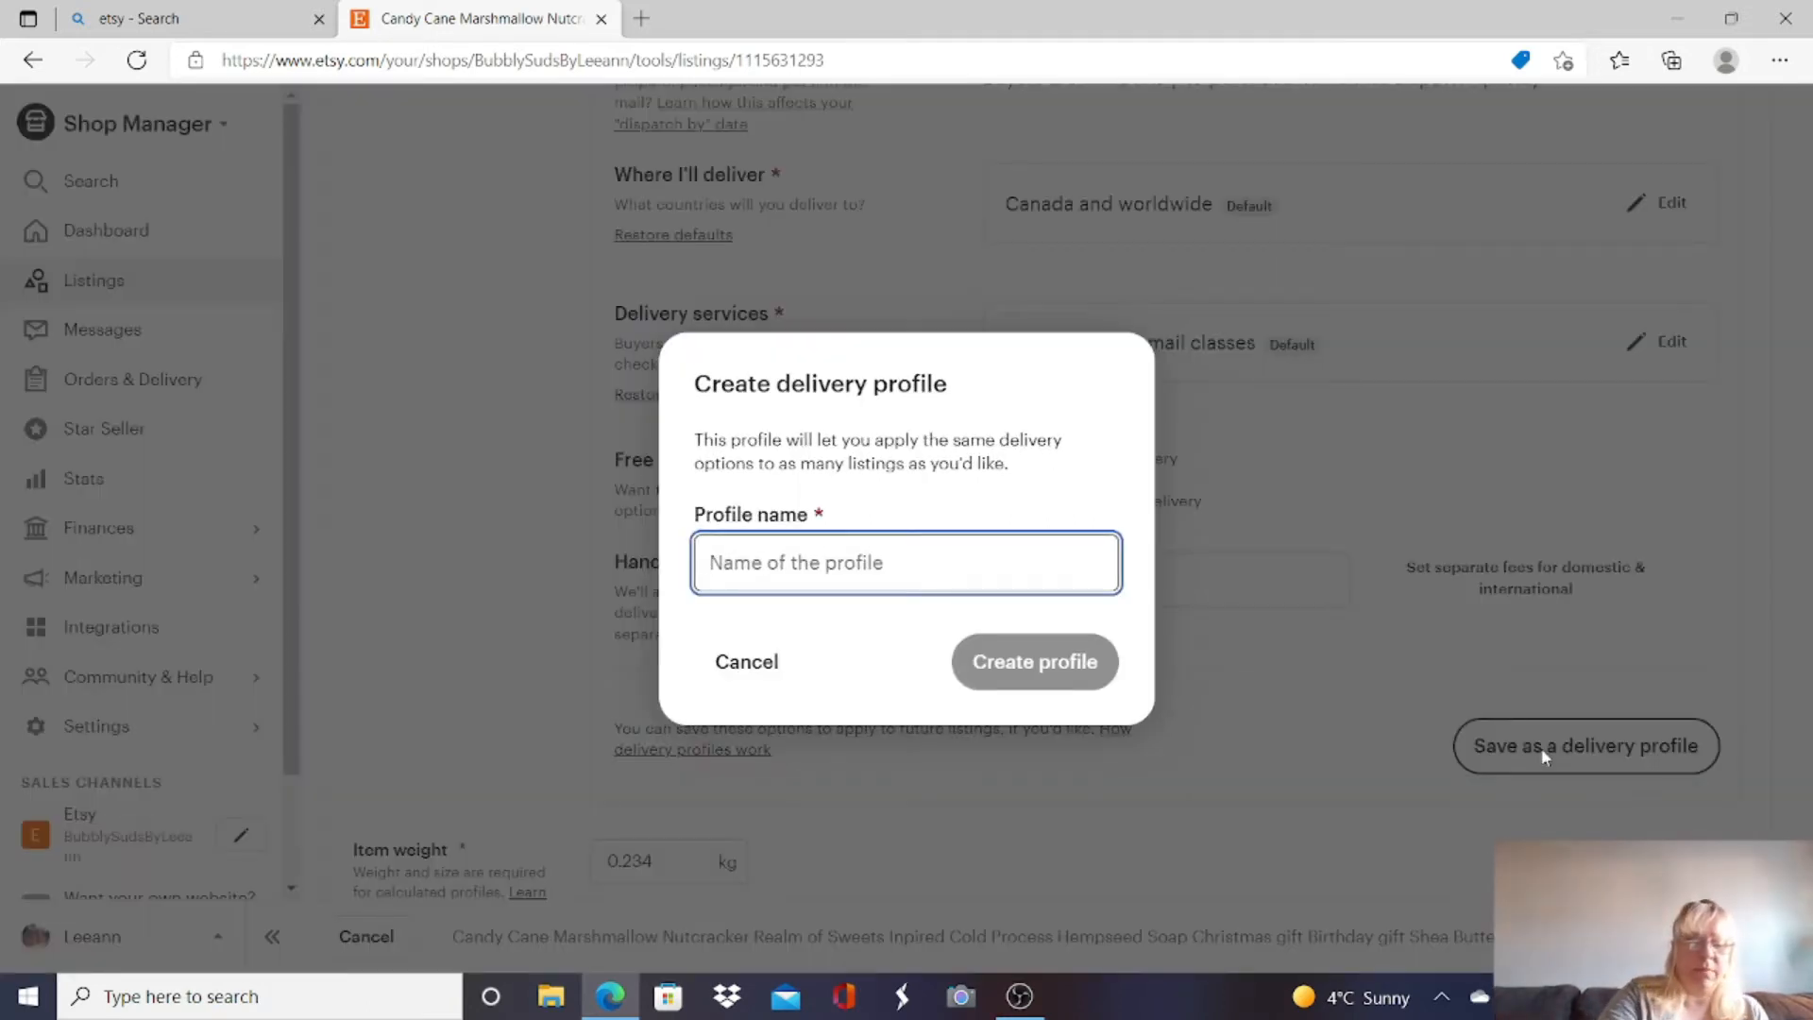
{"action": "type", "text": "candles"}
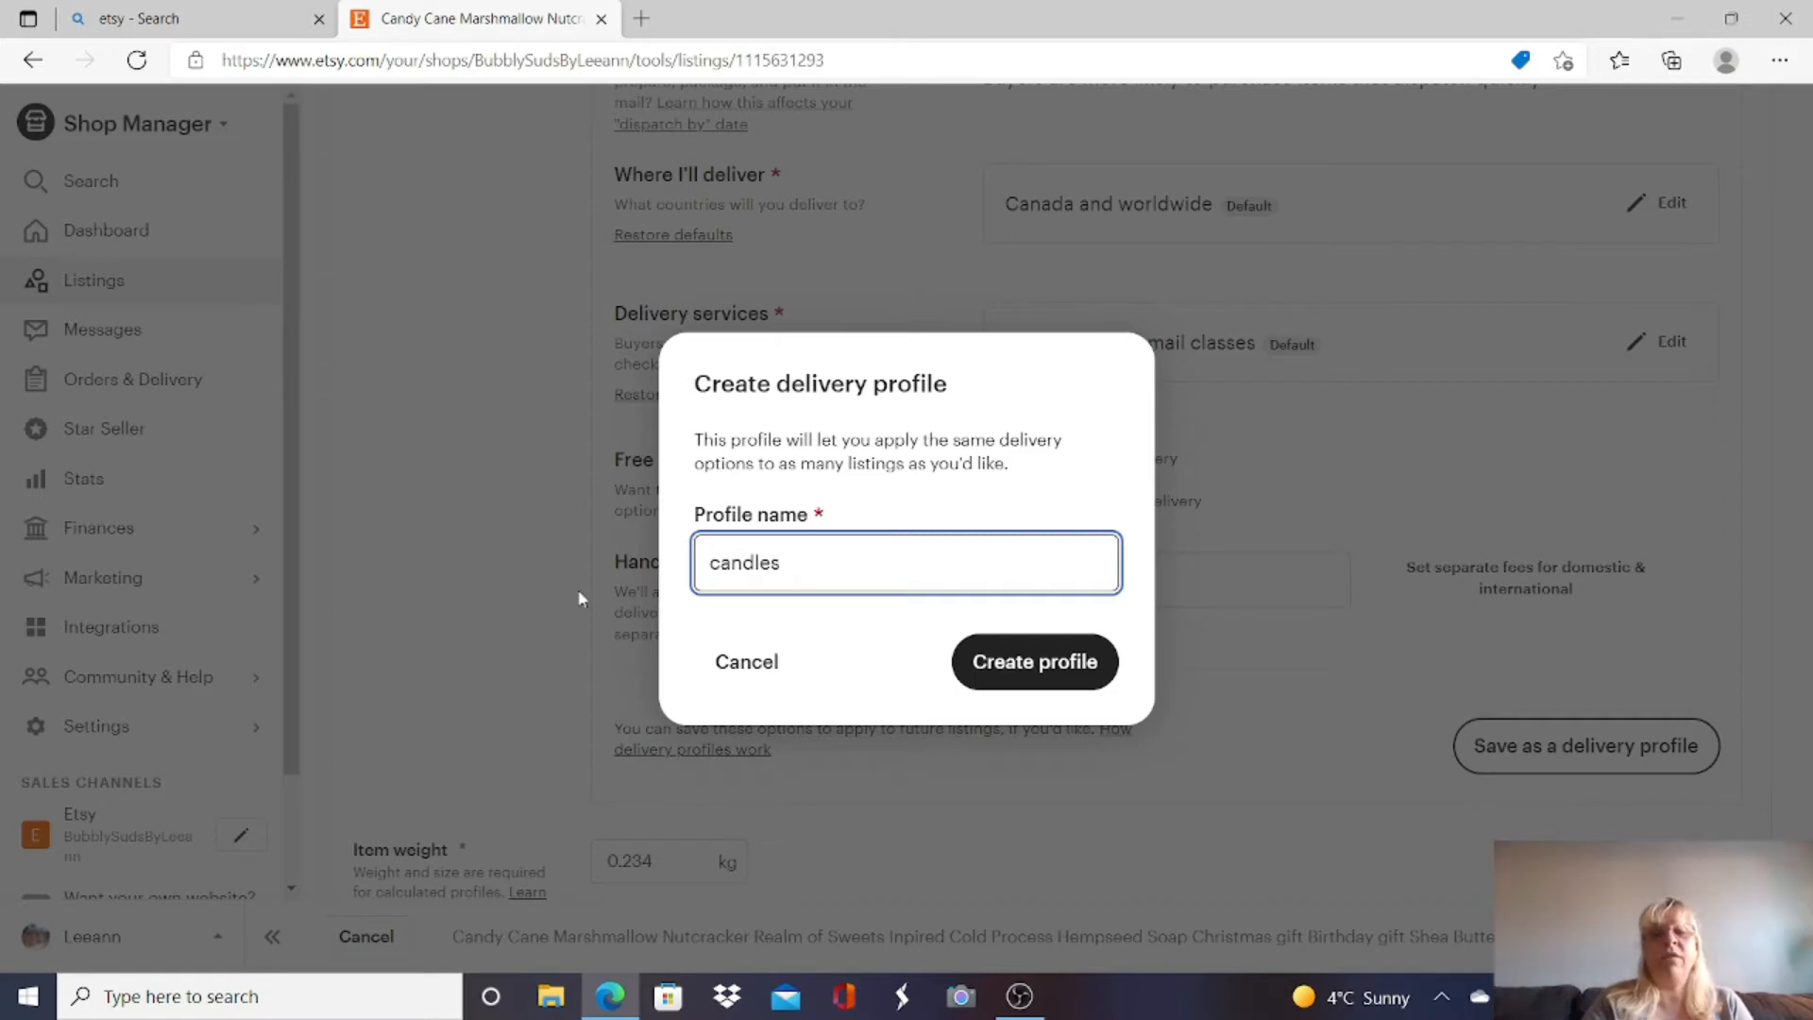
{"action": "left_click", "coordinate": [729, 665]}
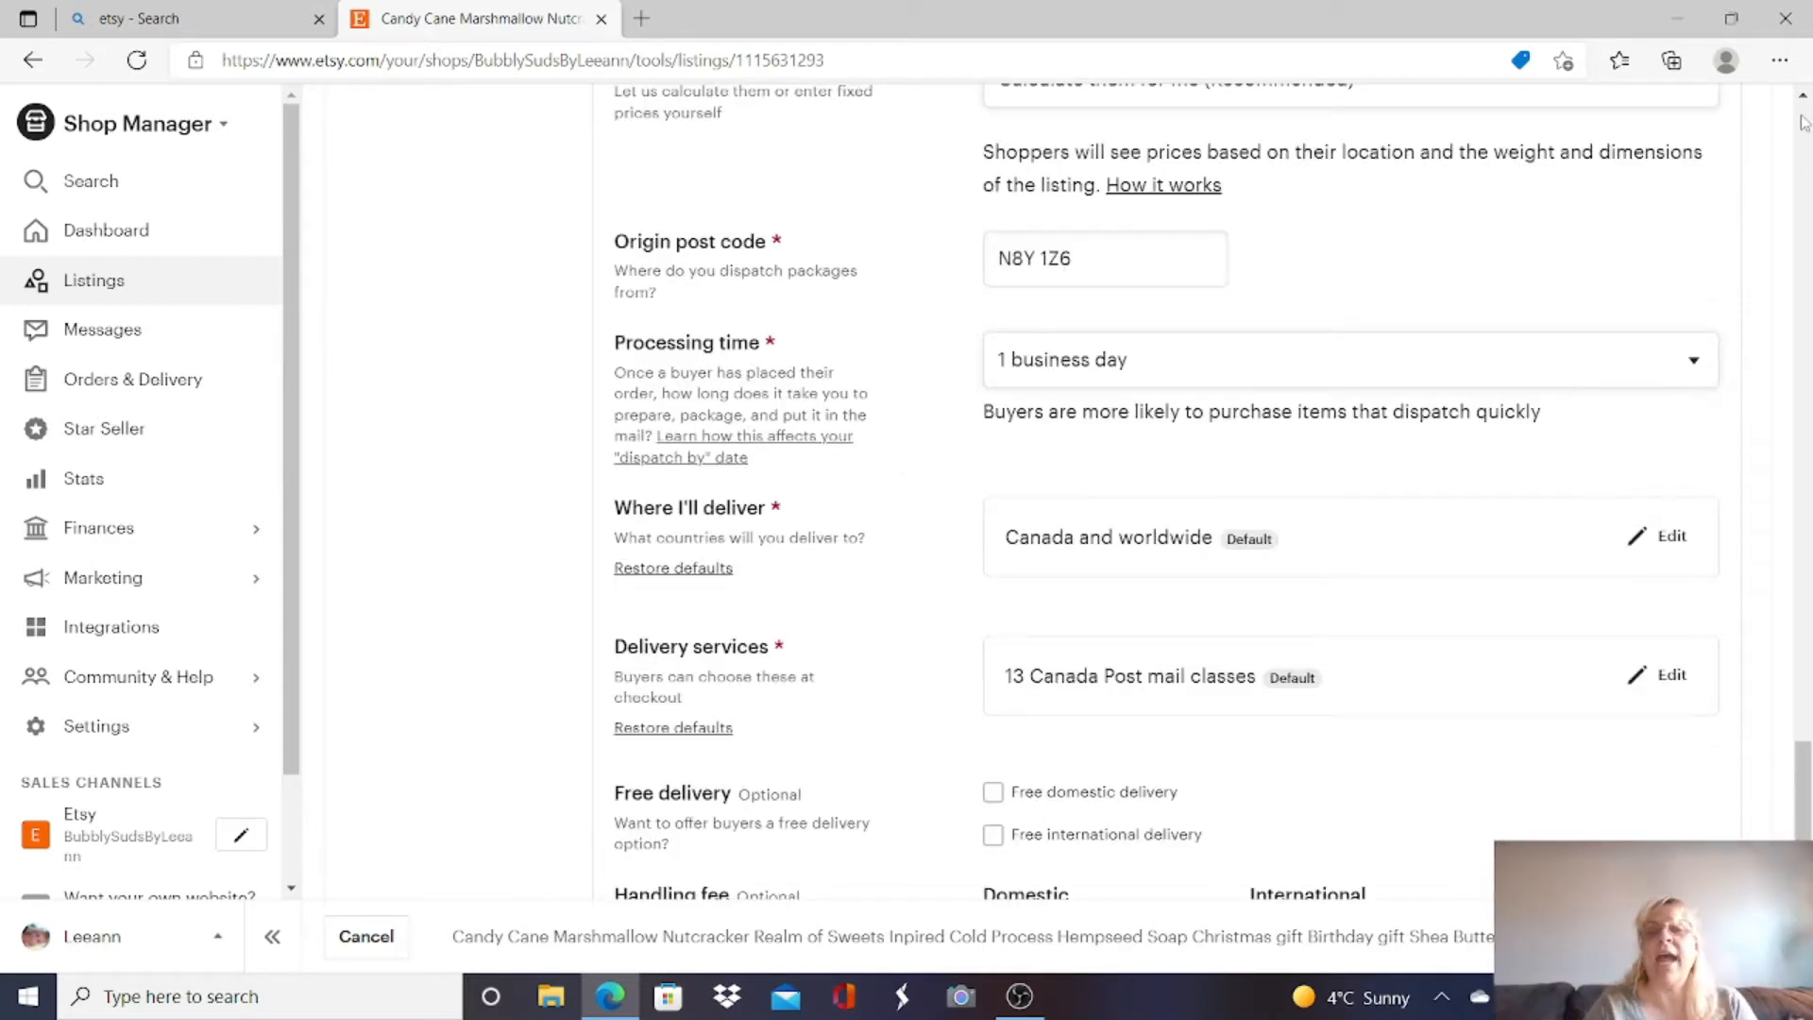
{"action": "left_click", "coordinate": [1803, 97]}
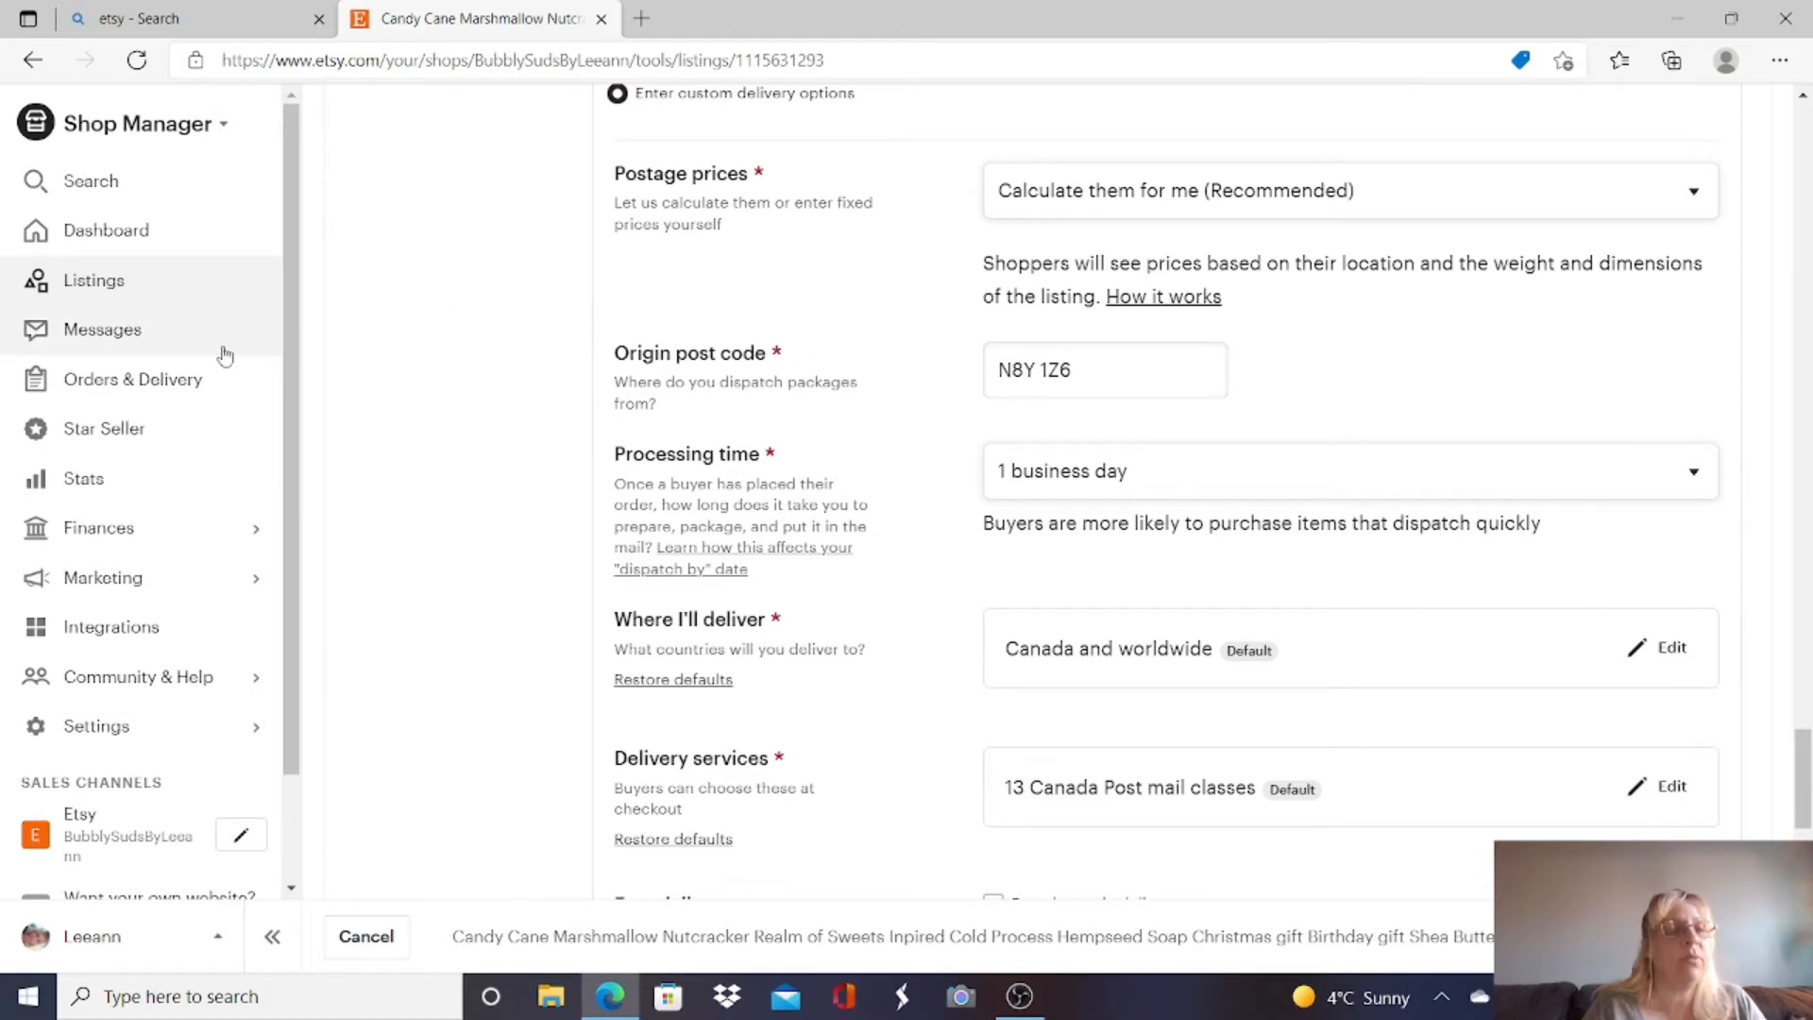
- Go to the shop's delivery settings, leaving the listing without saving changes
{"action": "left_click", "coordinate": [178, 736]}
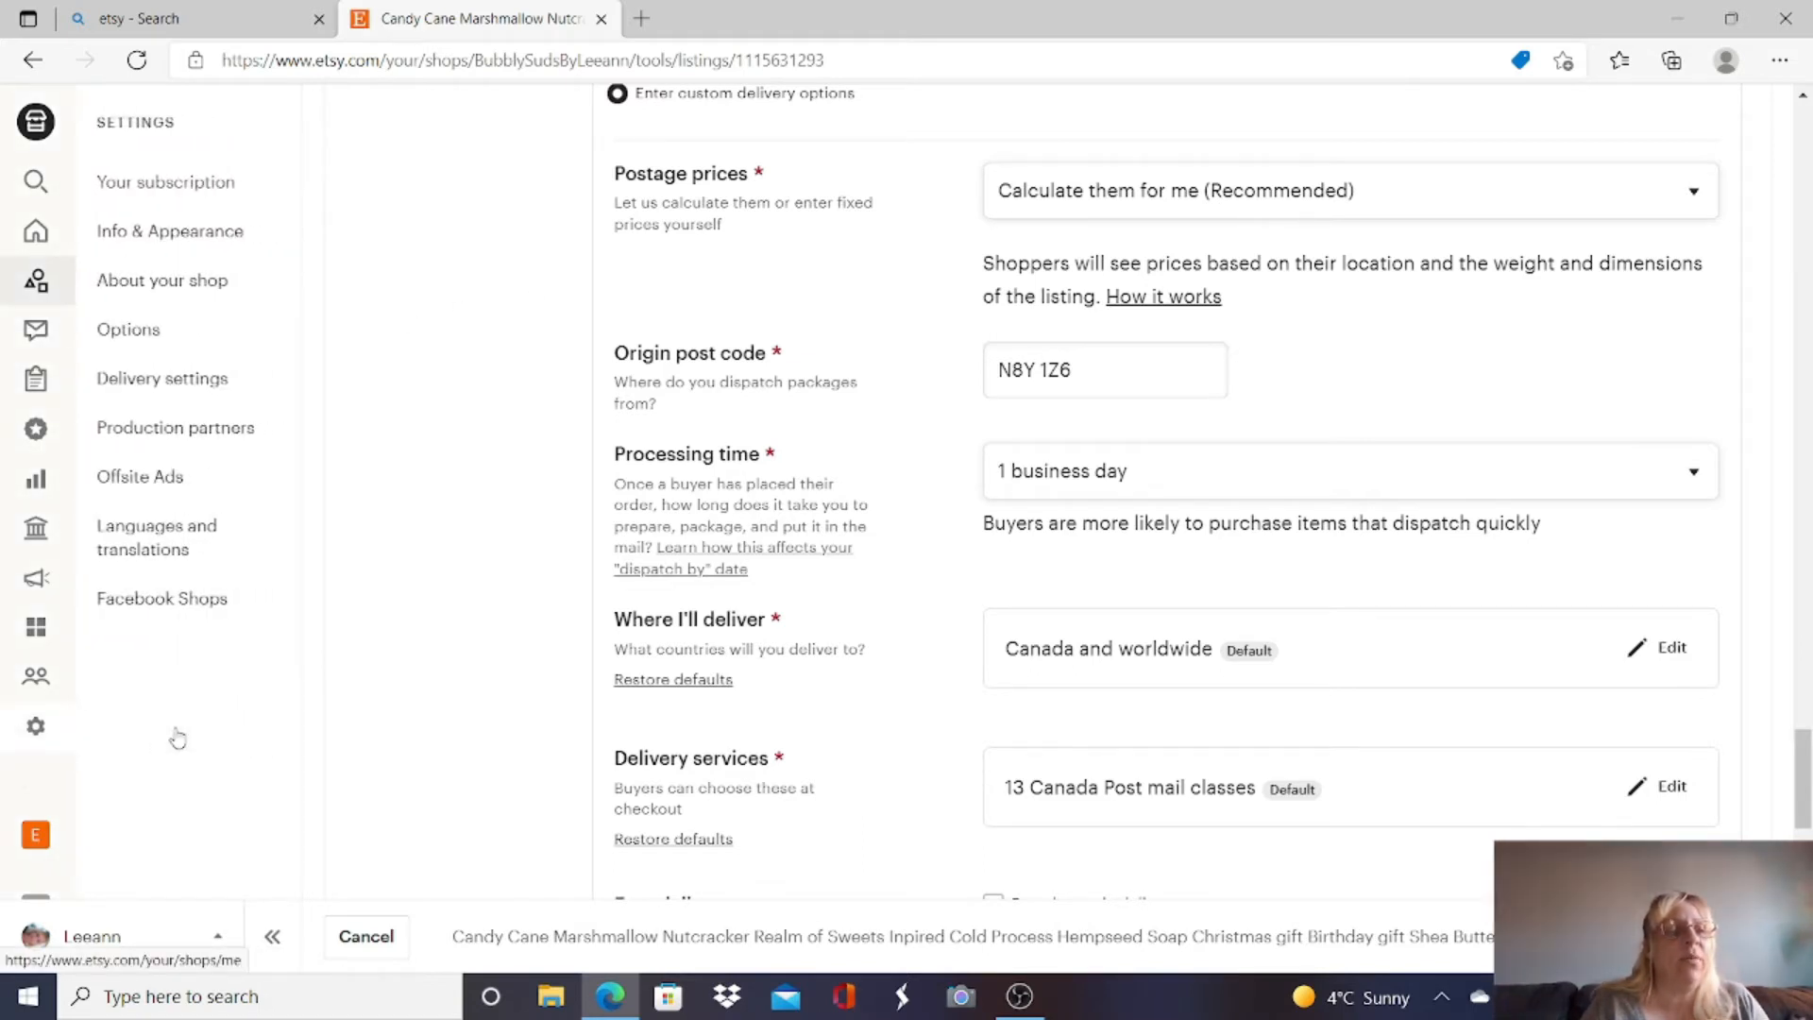
{"action": "left_click", "coordinate": [151, 394]}
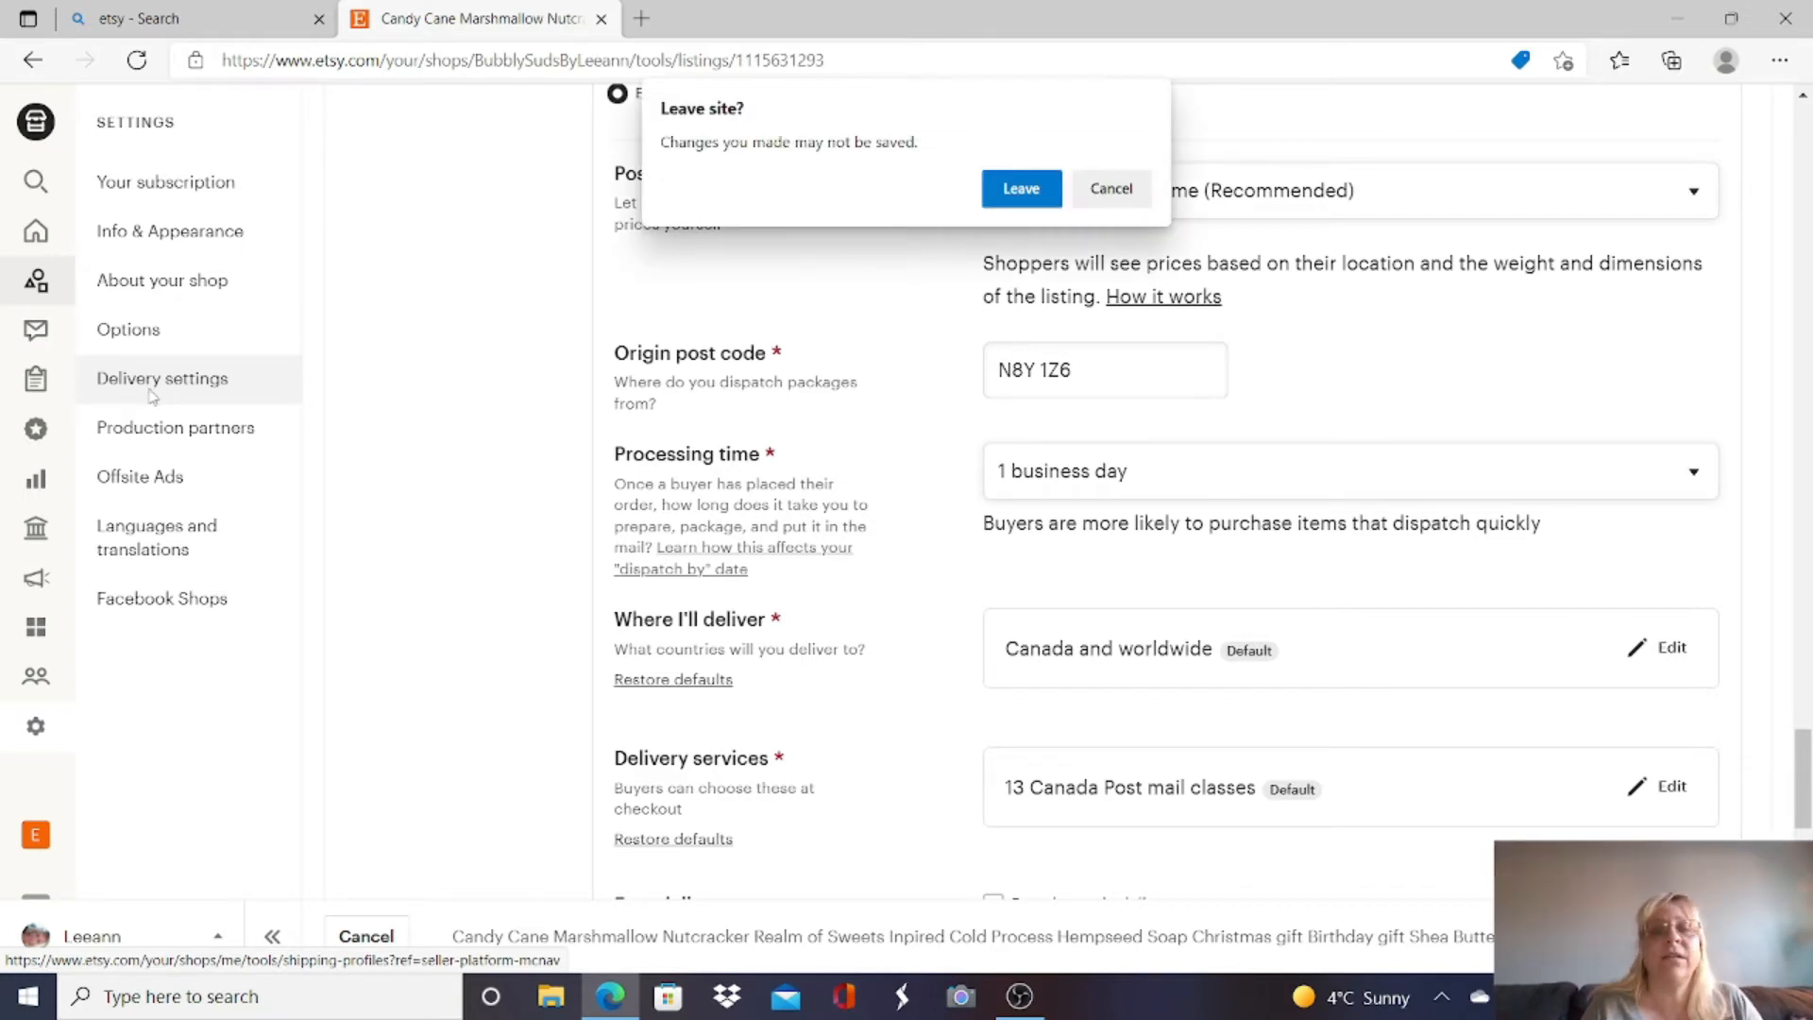
{"action": "left_click", "coordinate": [1000, 194]}
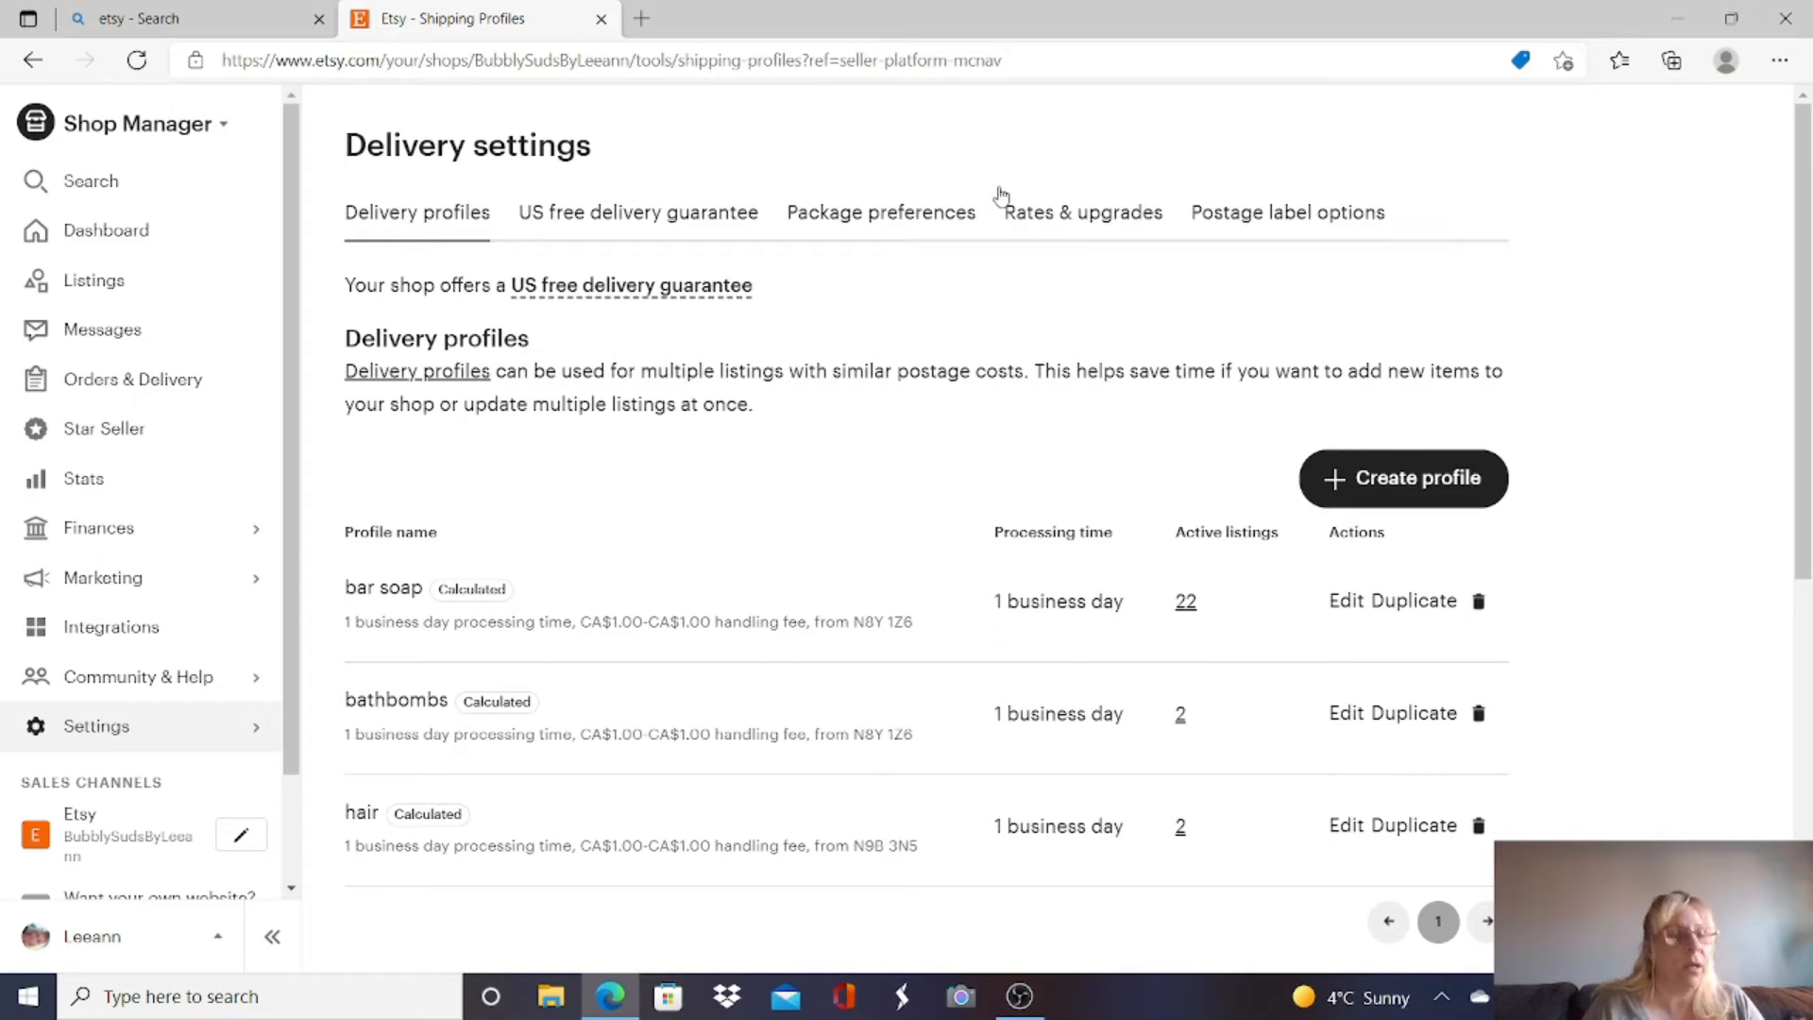
- Review the saved delivery profiles and the US free delivery guarantee page
{"action": "left_click_drag", "start_coordinate": [979, 213], "coordinate": [871, 258]}
{"action": "scroll", "coordinate": [1204, 412], "scroll_direction": "down", "scroll_amount": 2}
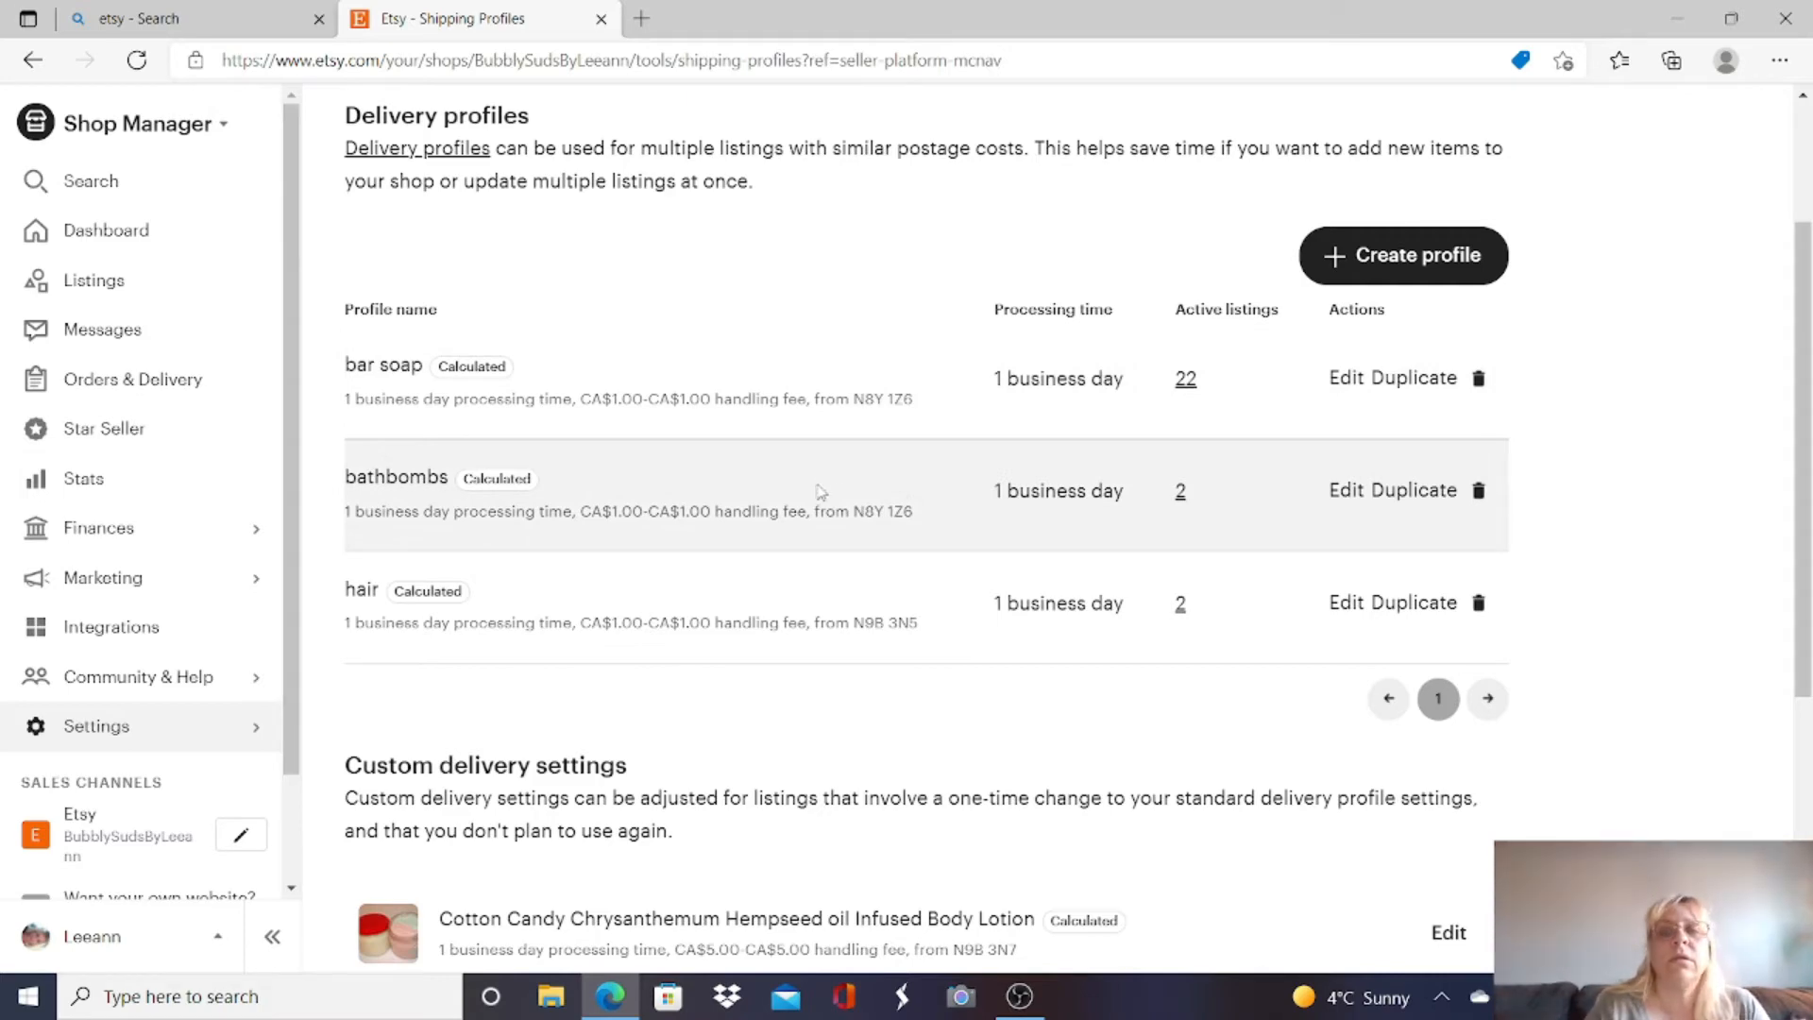
{"action": "scroll", "coordinate": [1804, 104], "scroll_direction": "up", "scroll_amount": 2}
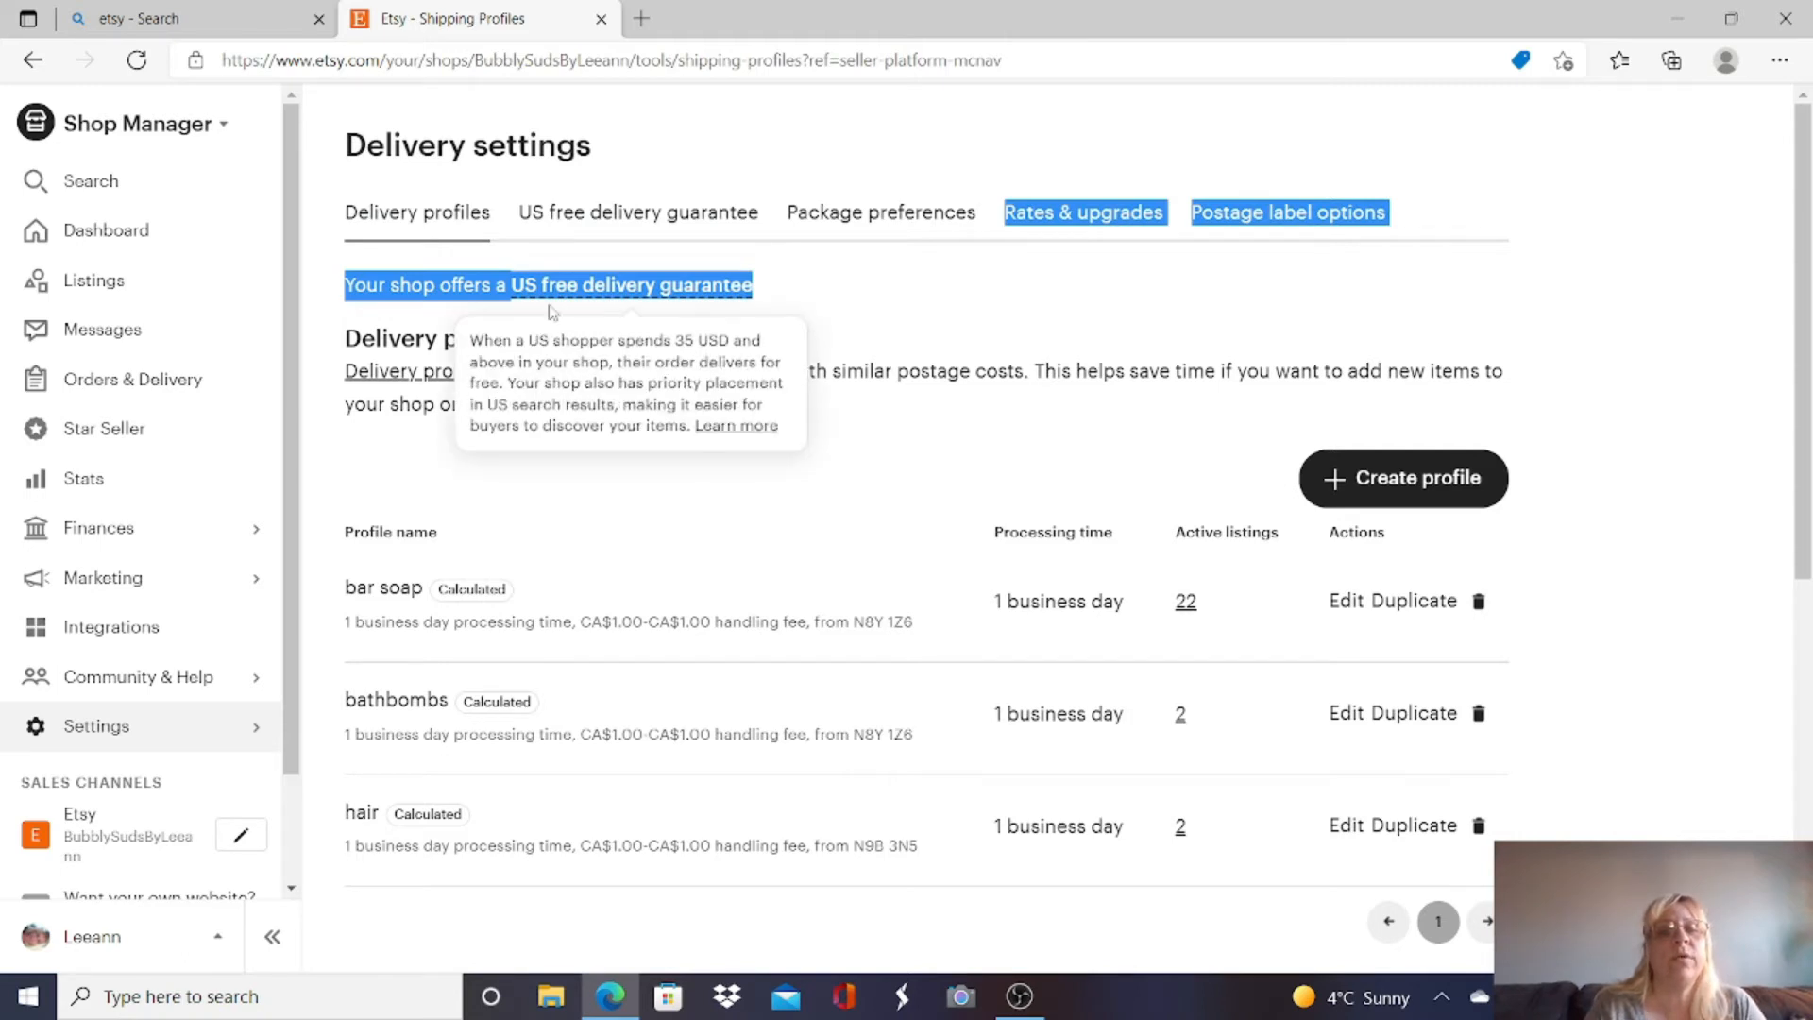
{"action": "left_click", "coordinate": [658, 223]}
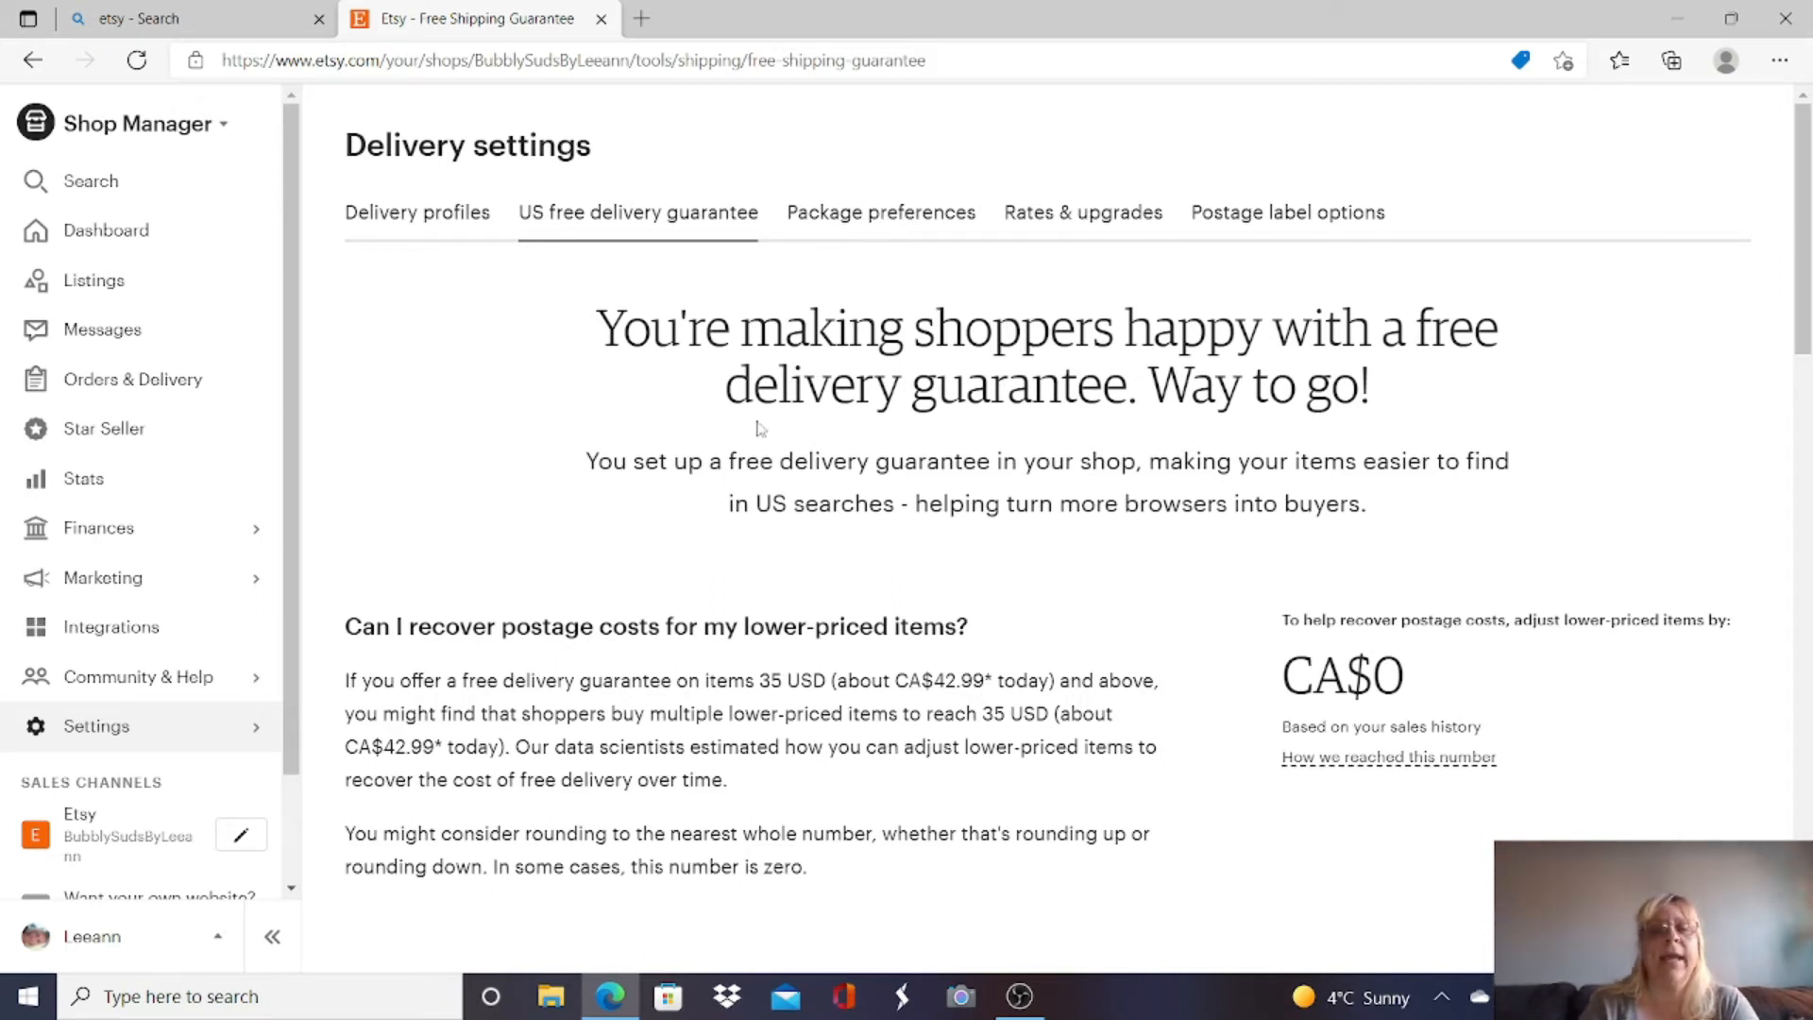
- Add a package preference named "6x9 bubble mailer" in the delivery settings
{"action": "left_click", "coordinate": [865, 213]}
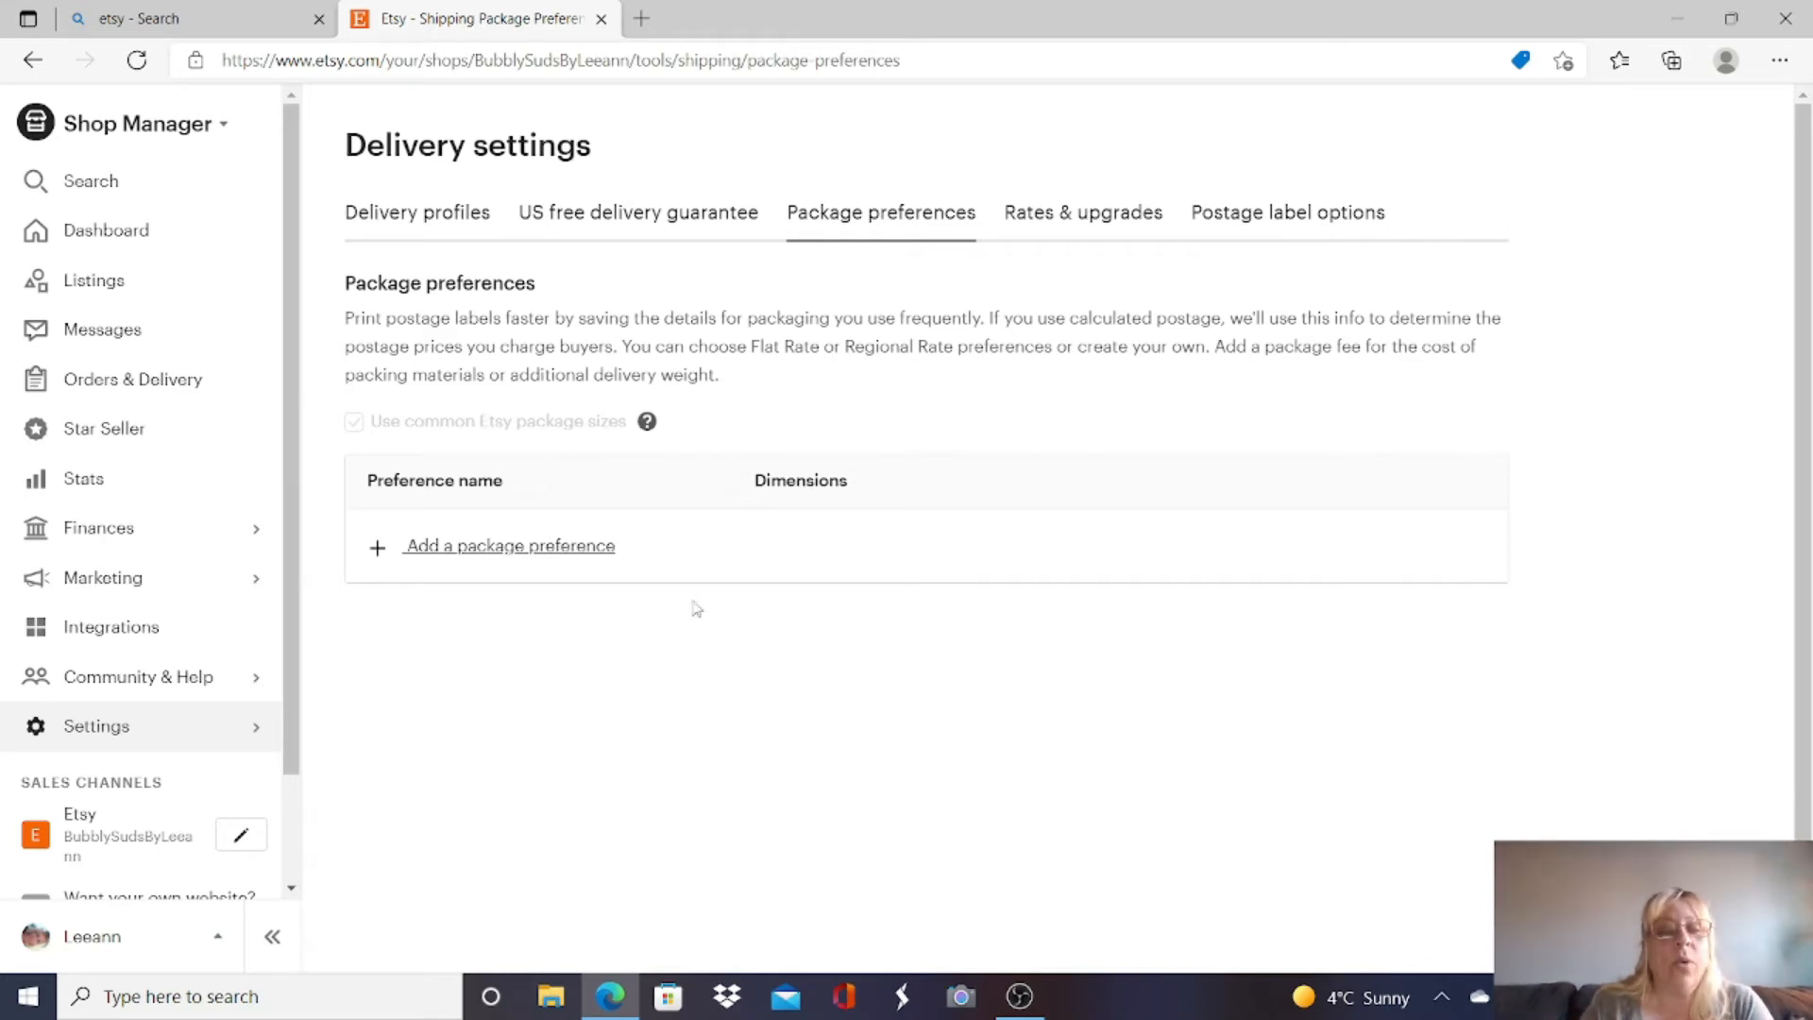
{"action": "left_click", "coordinate": [458, 549]}
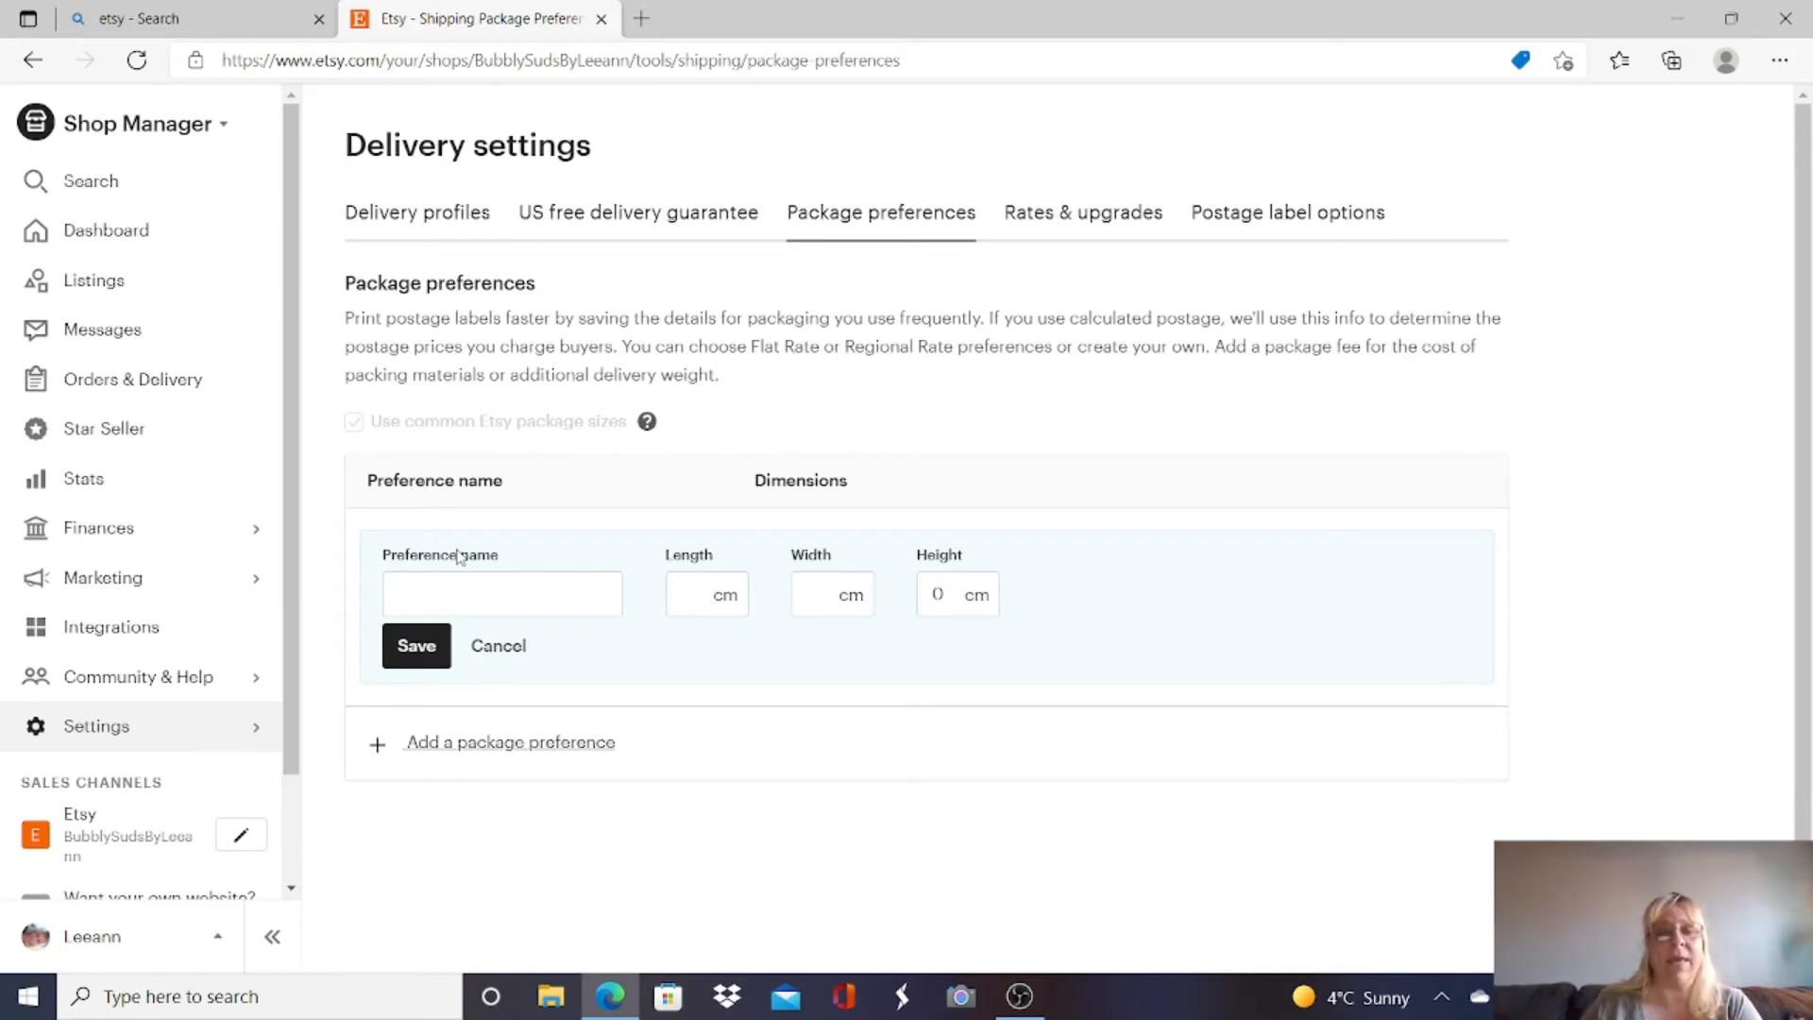
{"action": "left_click", "coordinate": [460, 587]}
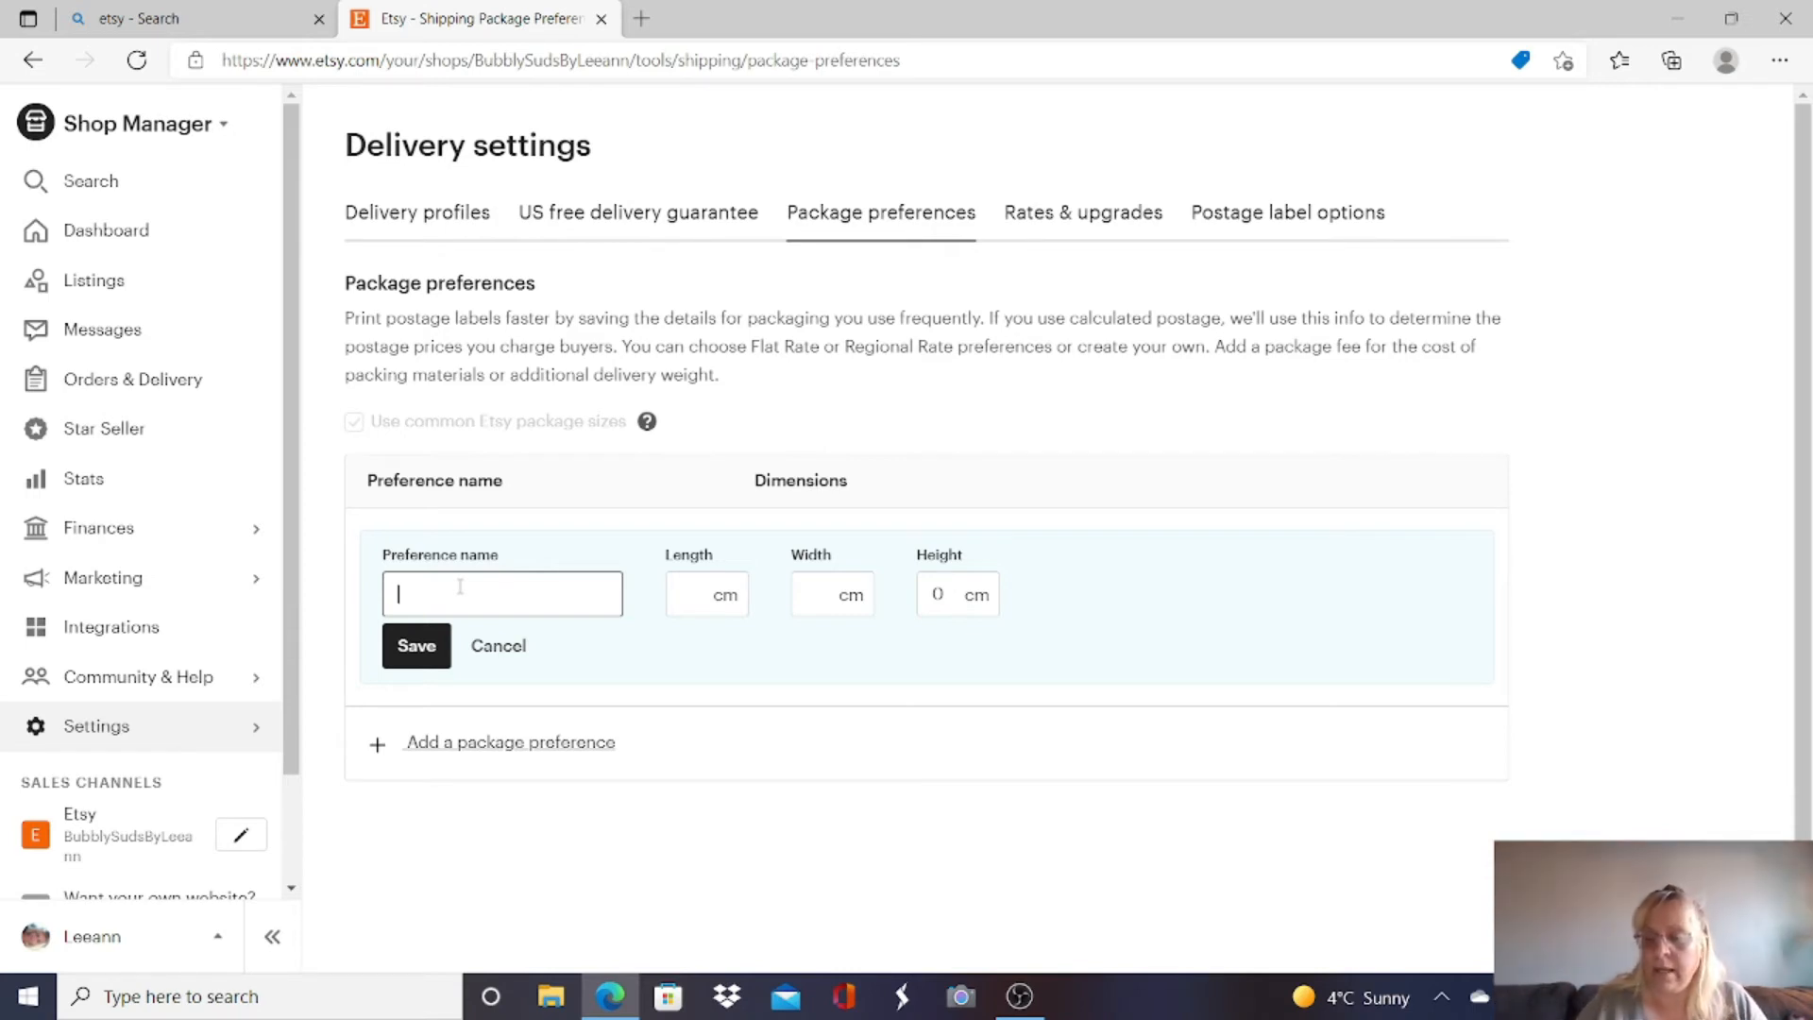
{"action": "type", "text": "6"}
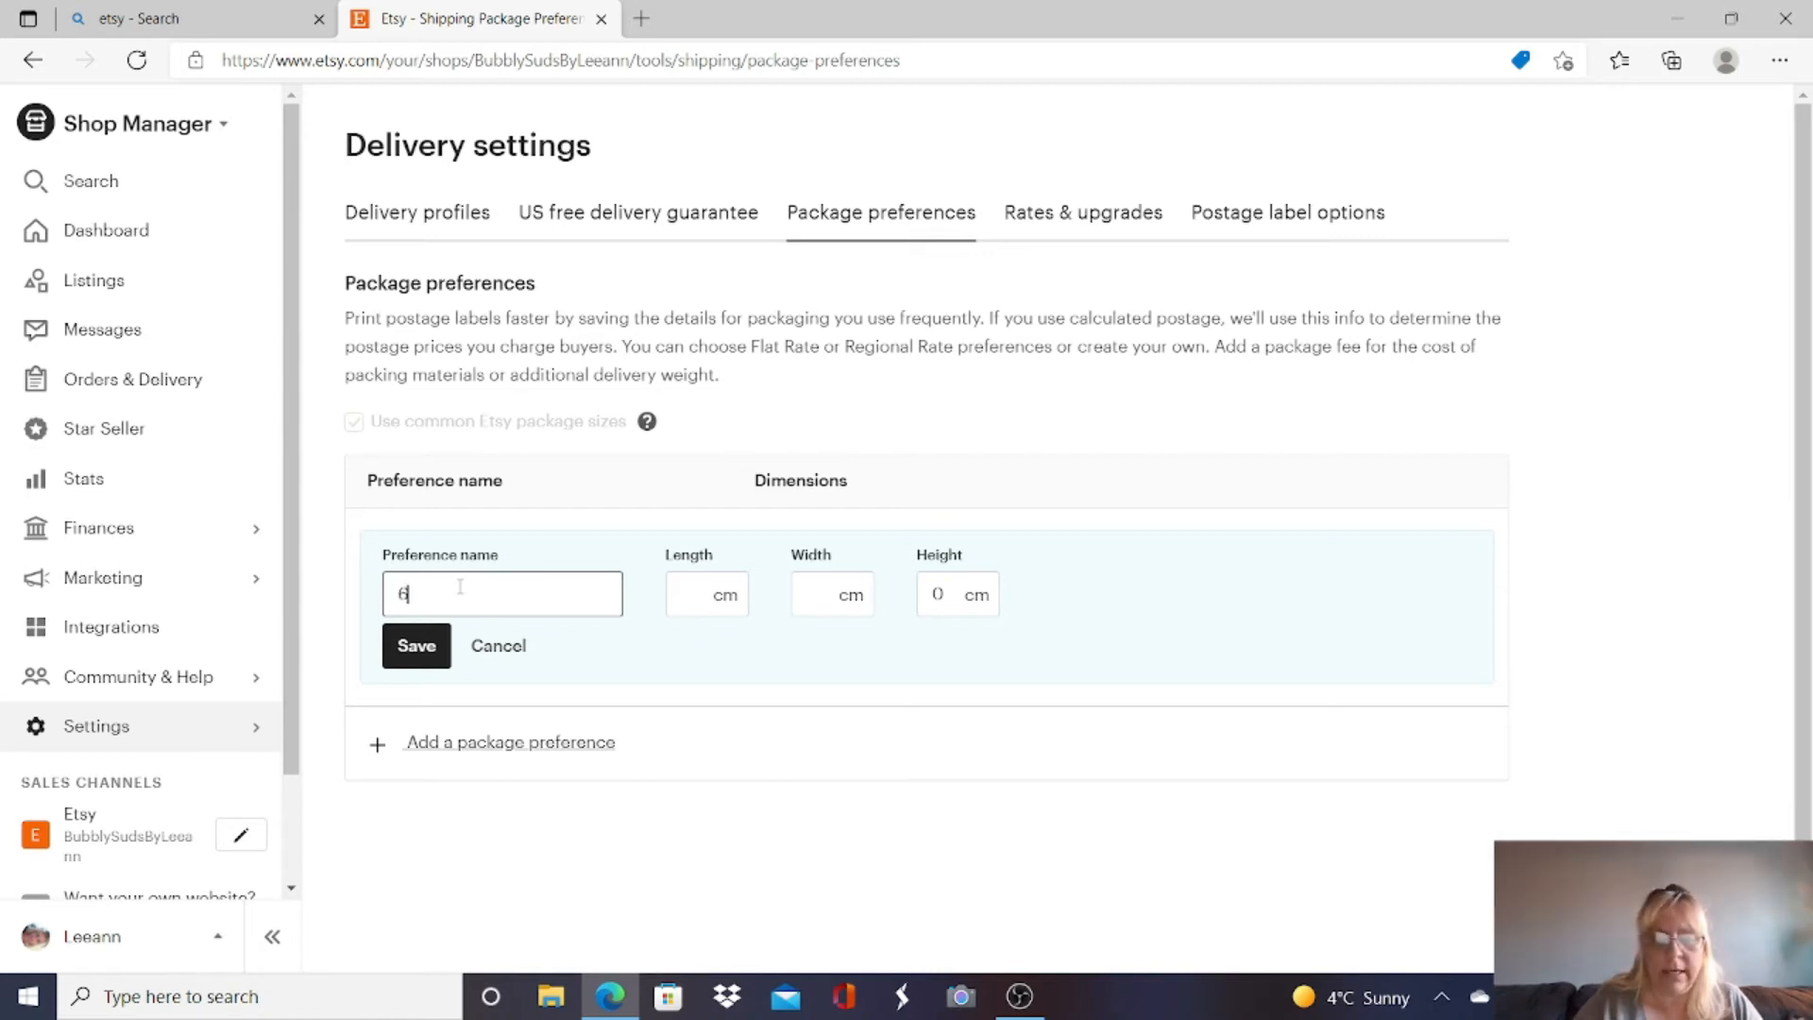
{"action": "type", "text": "x9 "}
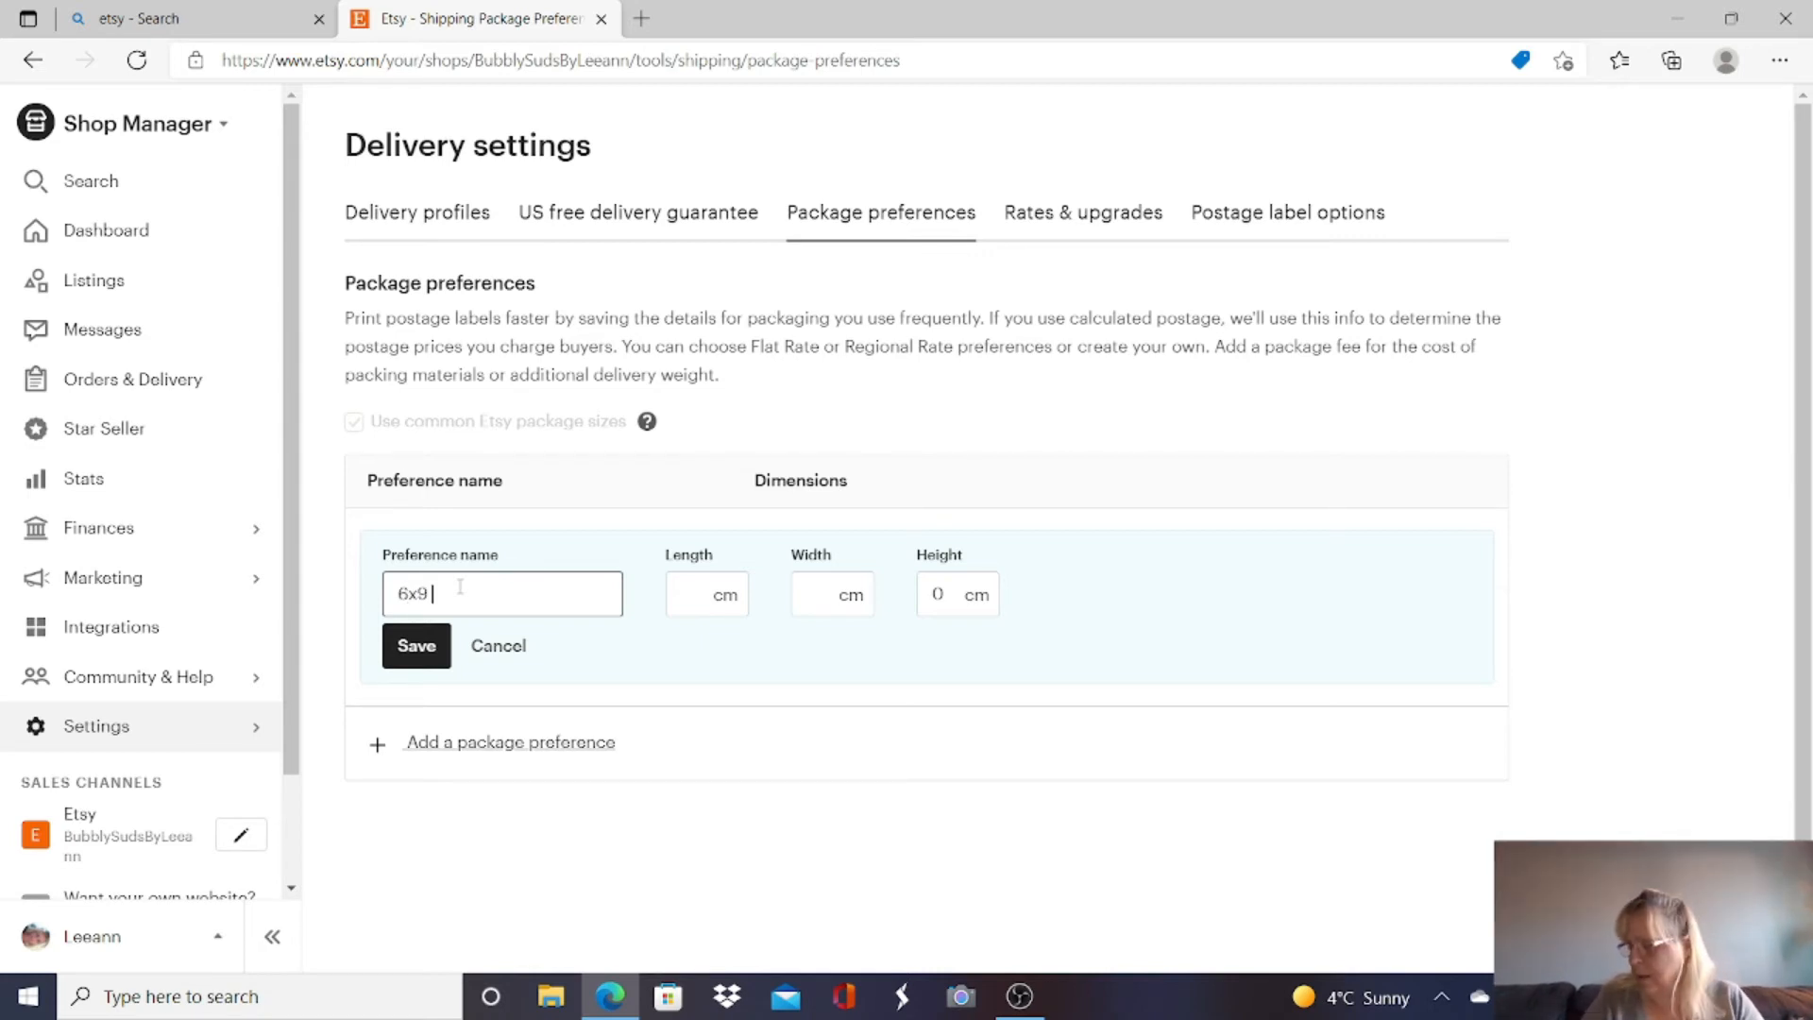
{"action": "type", "text": "bubb"}
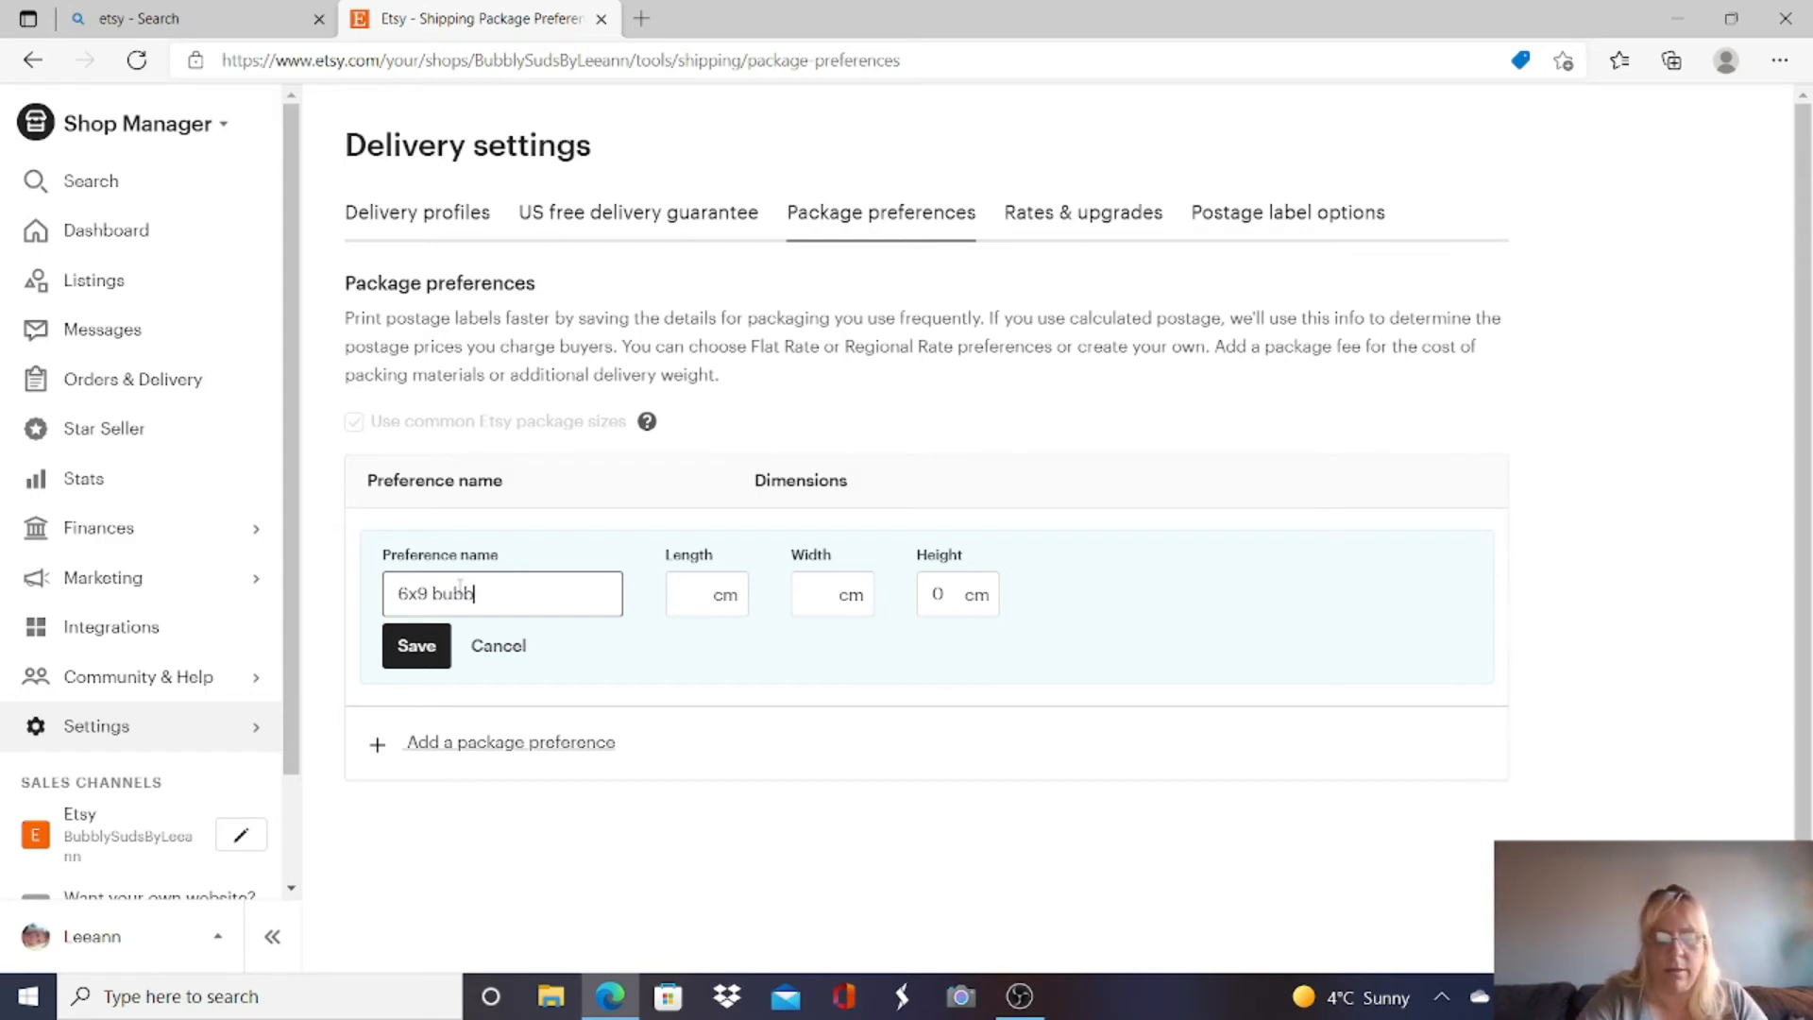
{"action": "type", "text": "le mai"}
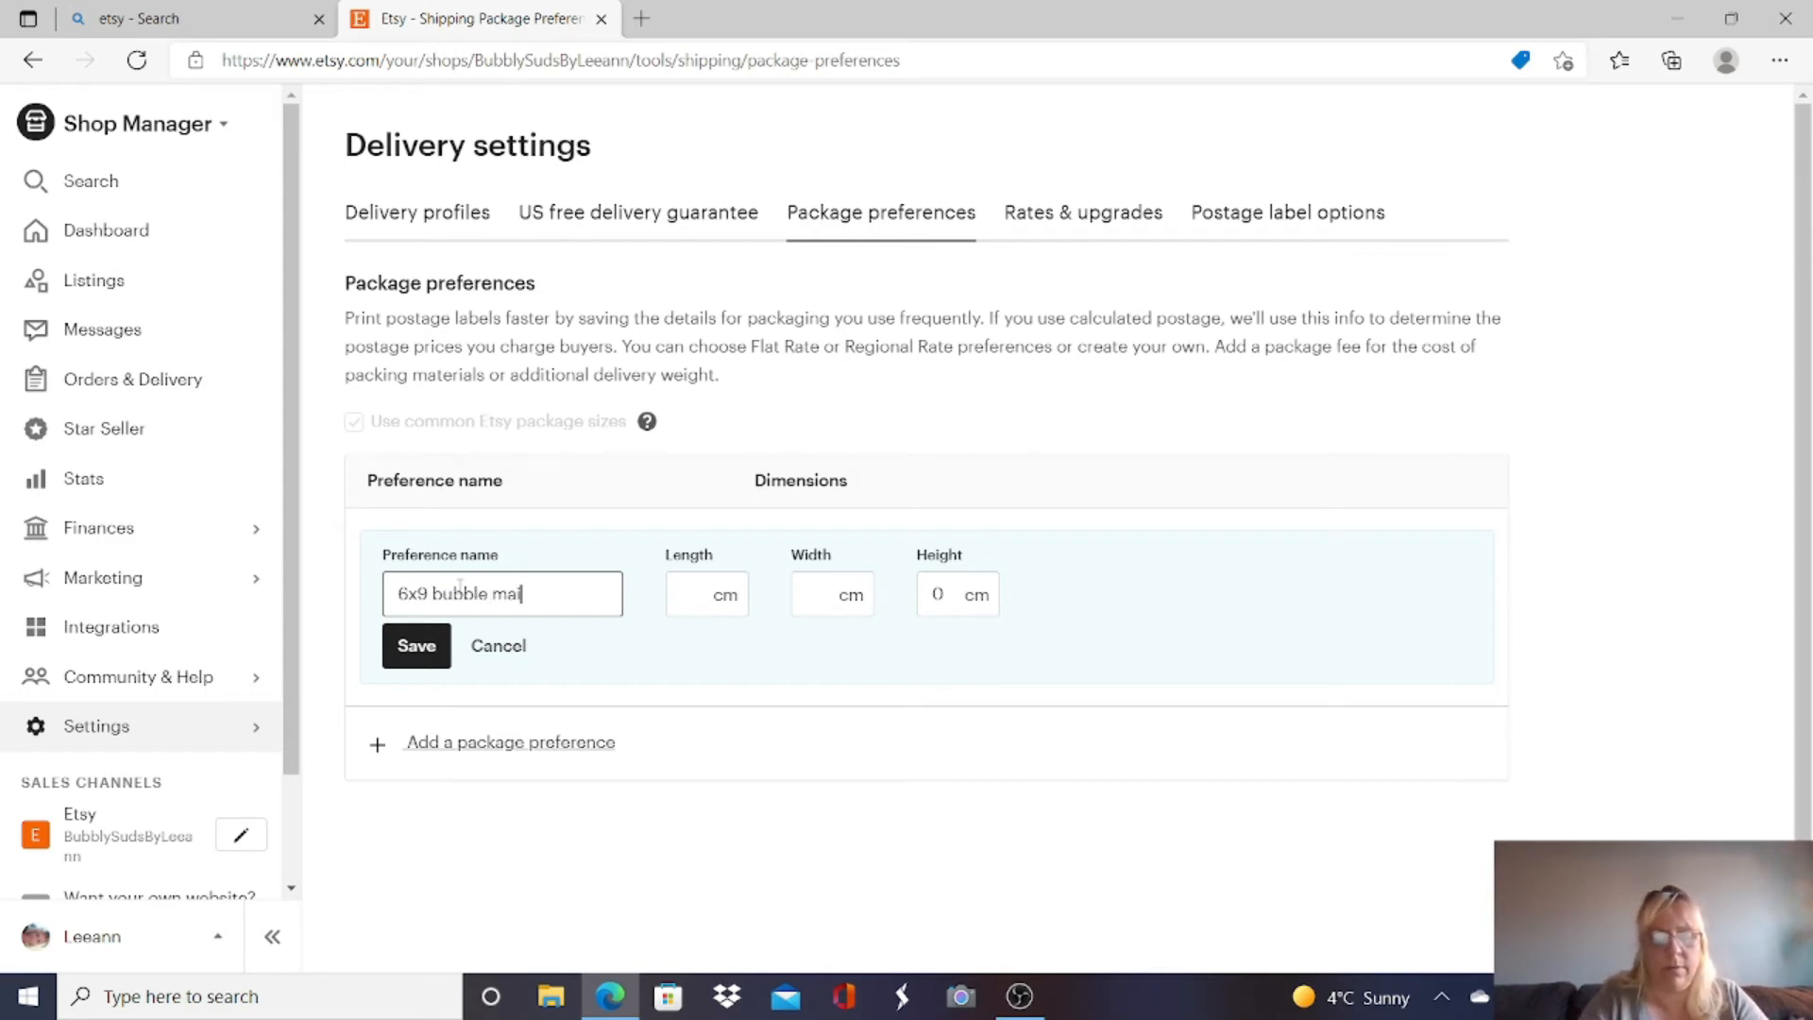
{"action": "type", "text": "ler"}
- Set the bubble mailer's dimensions to 22.8 cm length, 3.5 cm width and 15.2 cm height, and save the preference
{"action": "left_click", "coordinate": [709, 588]}
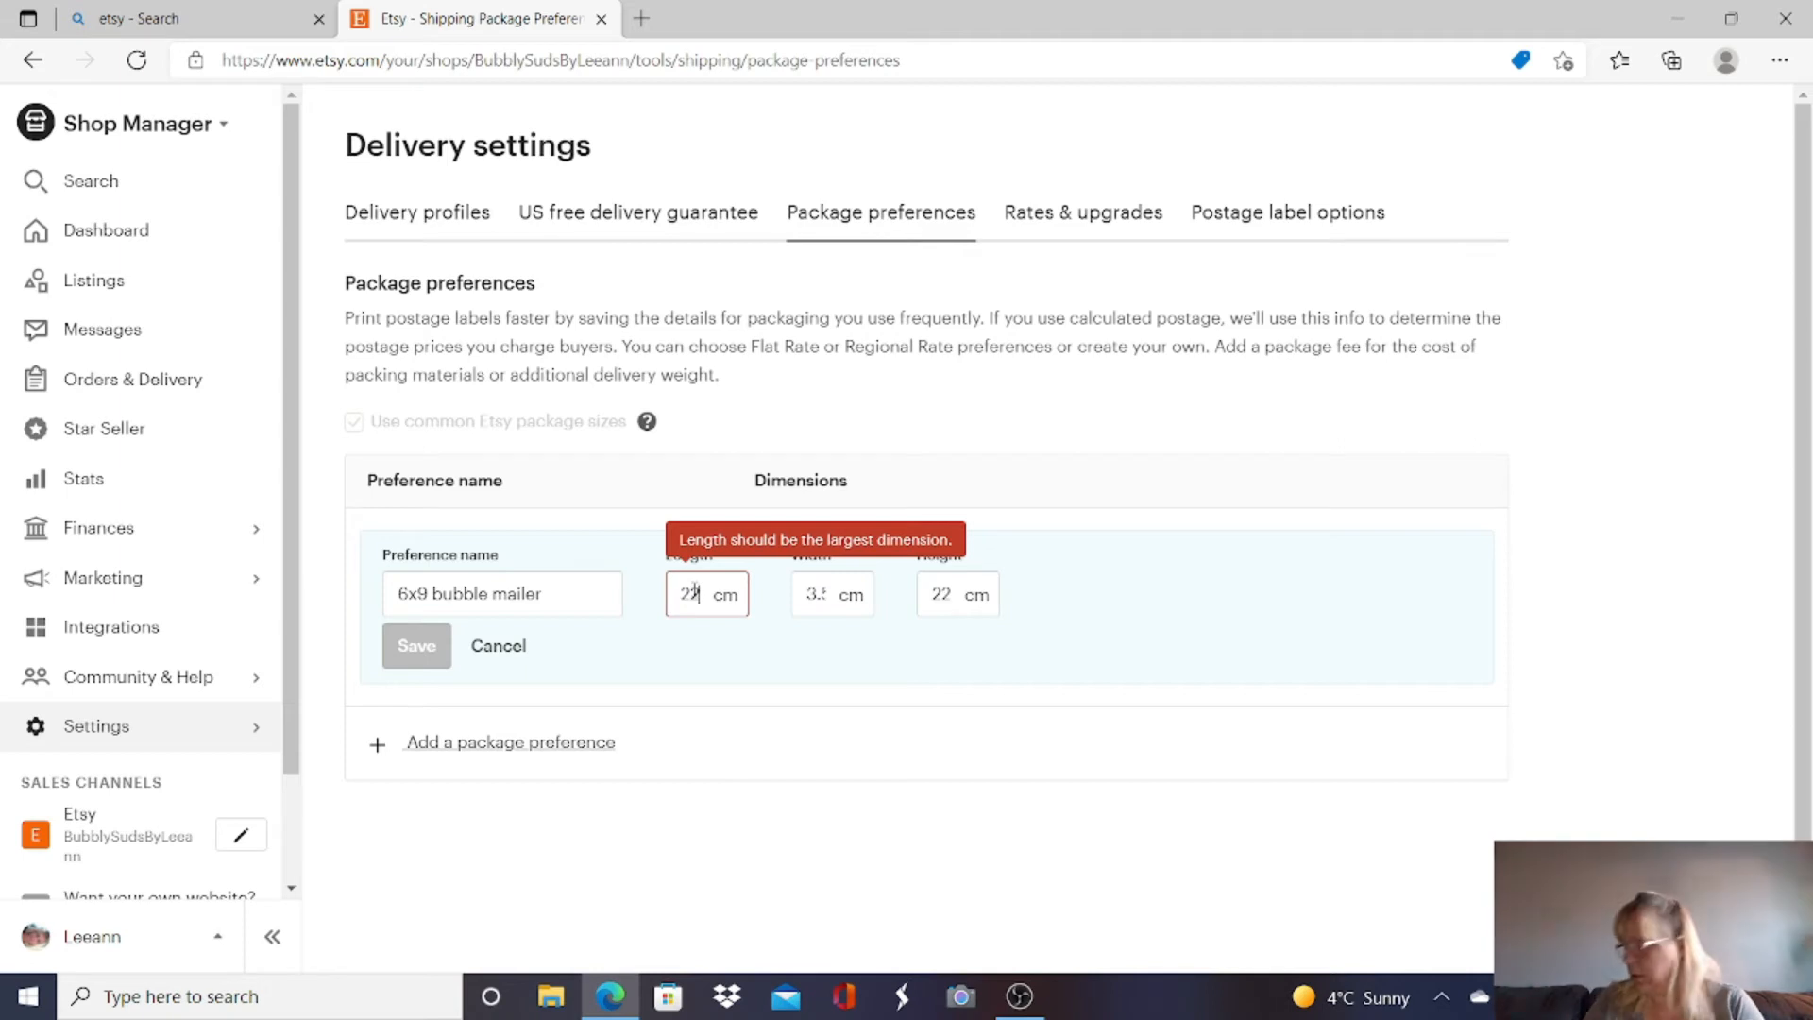
{"action": "type", "text": "8"}
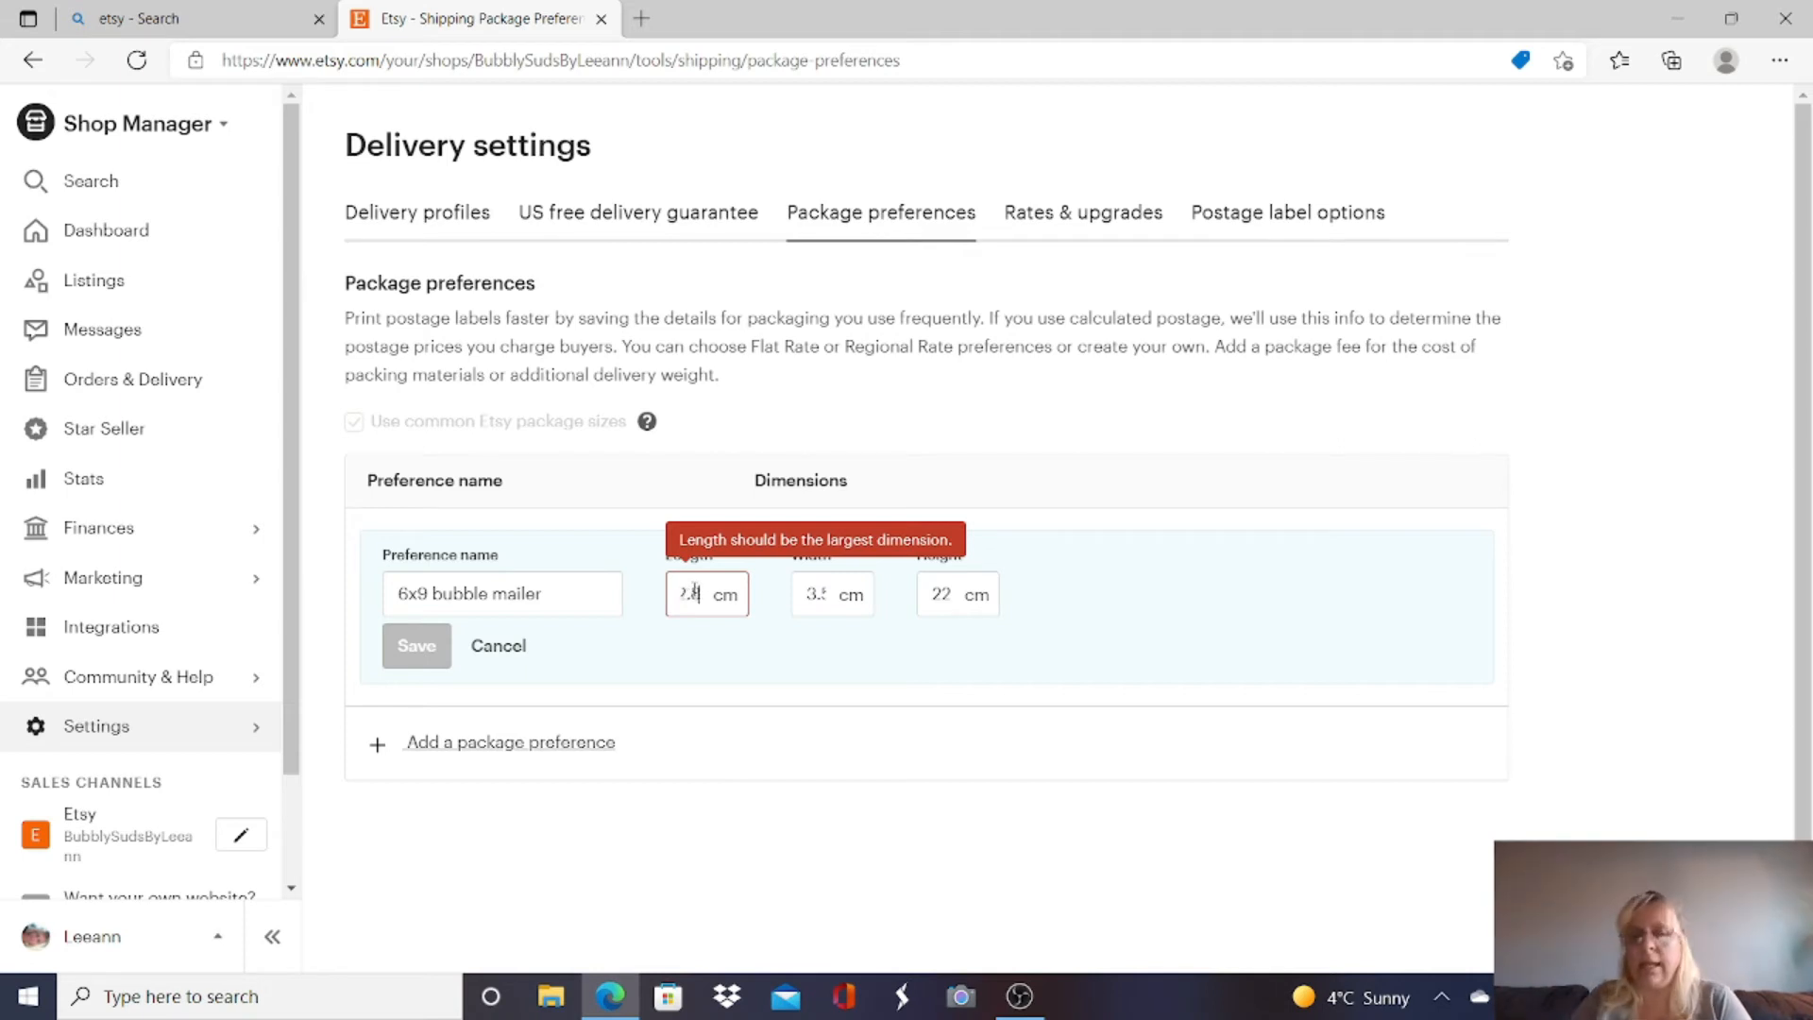
{"action": "left_click", "coordinate": [958, 593]}
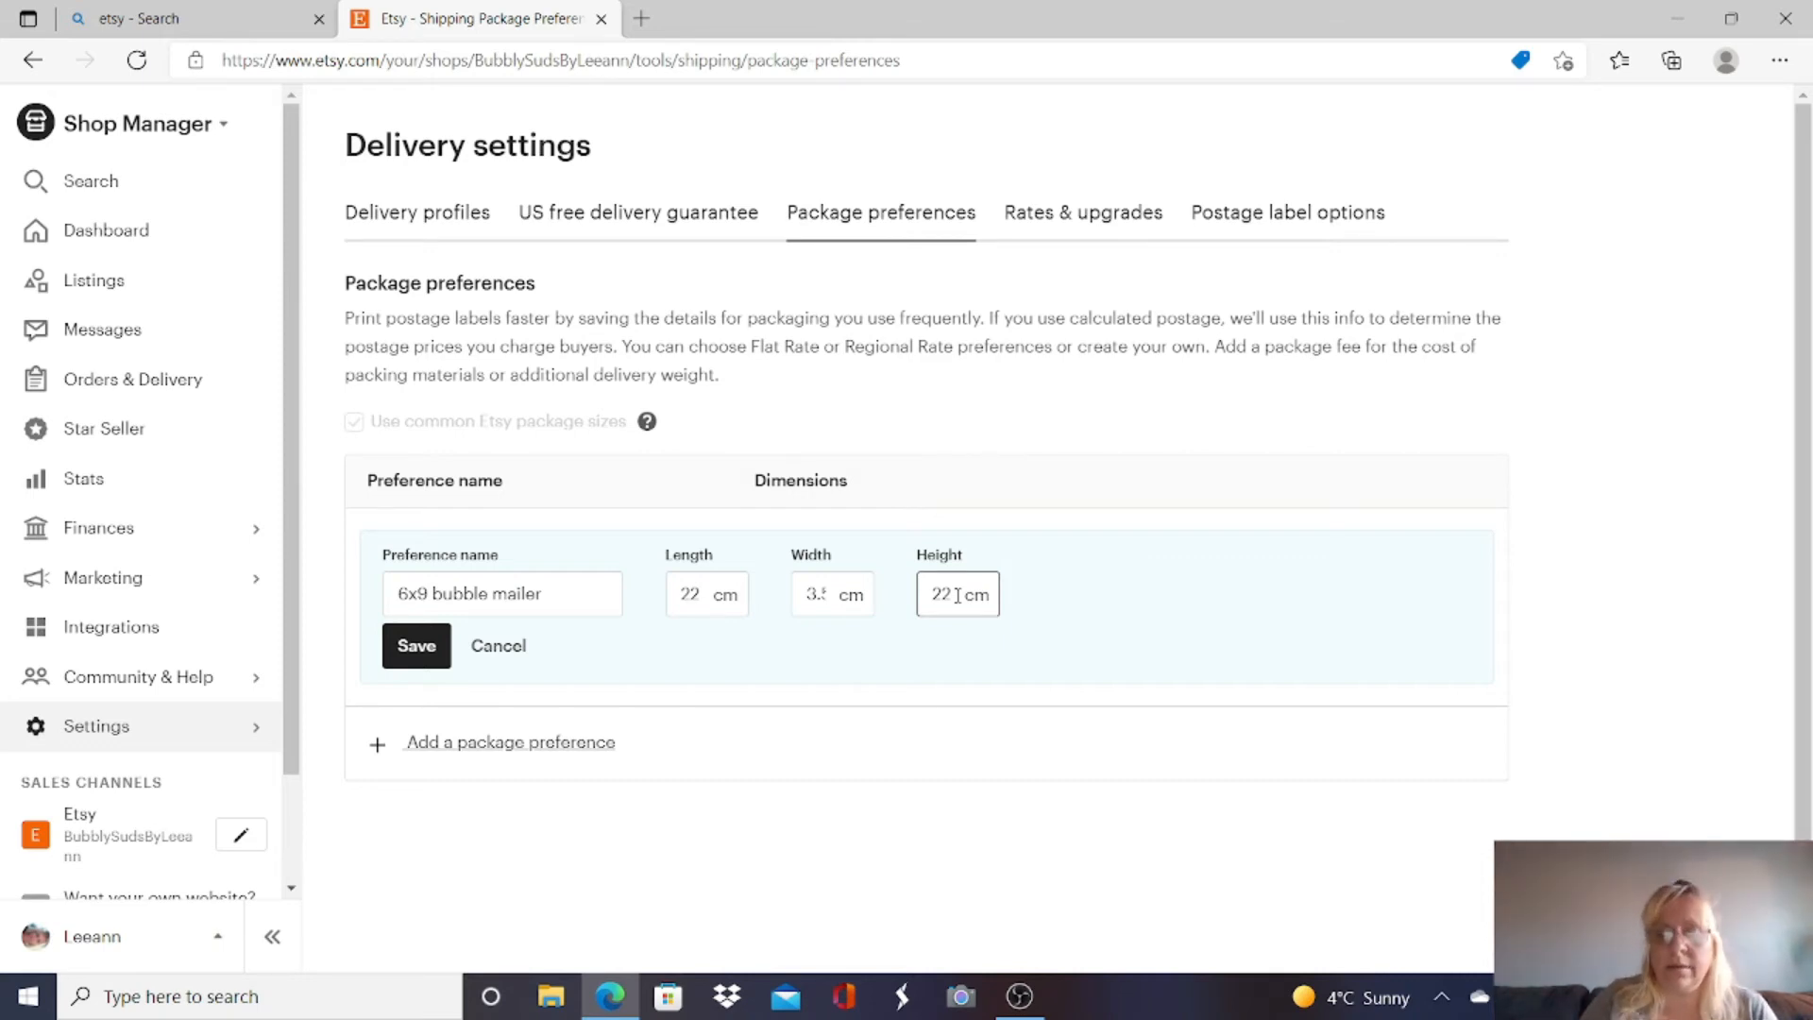
{"action": "double_click", "coordinate": [958, 594]}
{"action": "type", "text": "8"}
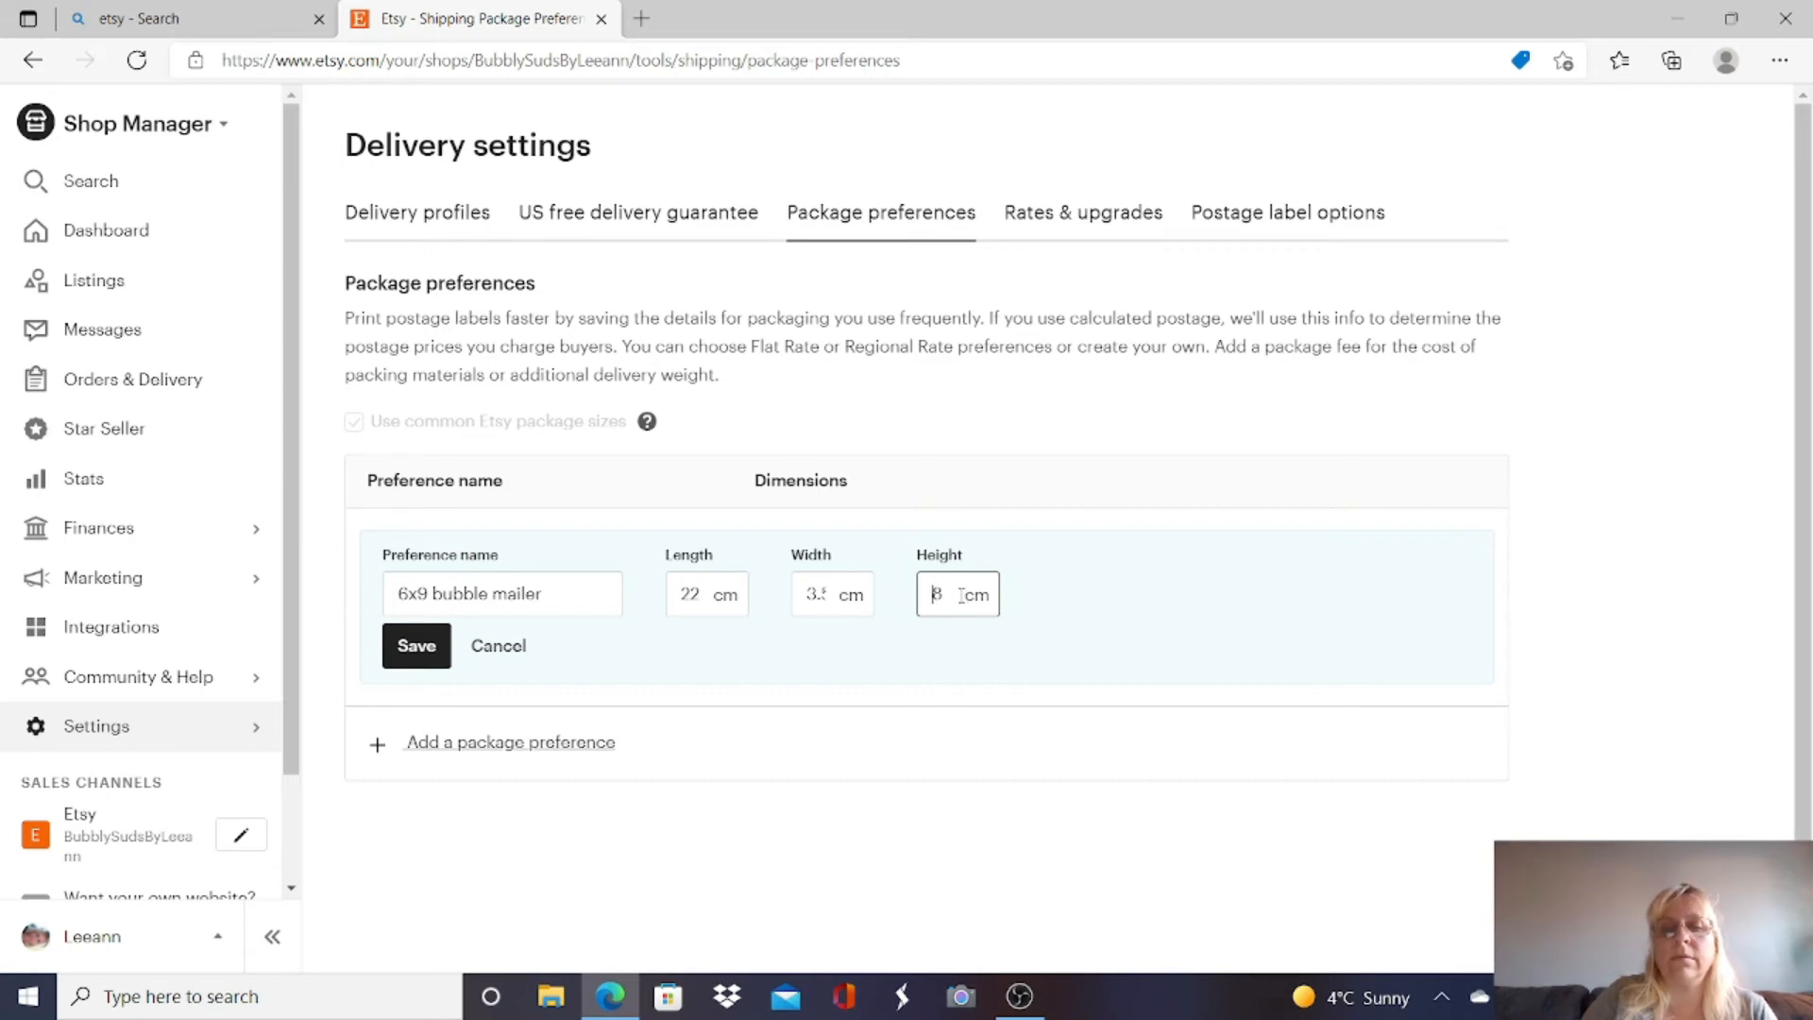
{"action": "key", "text": "BackSpace"}
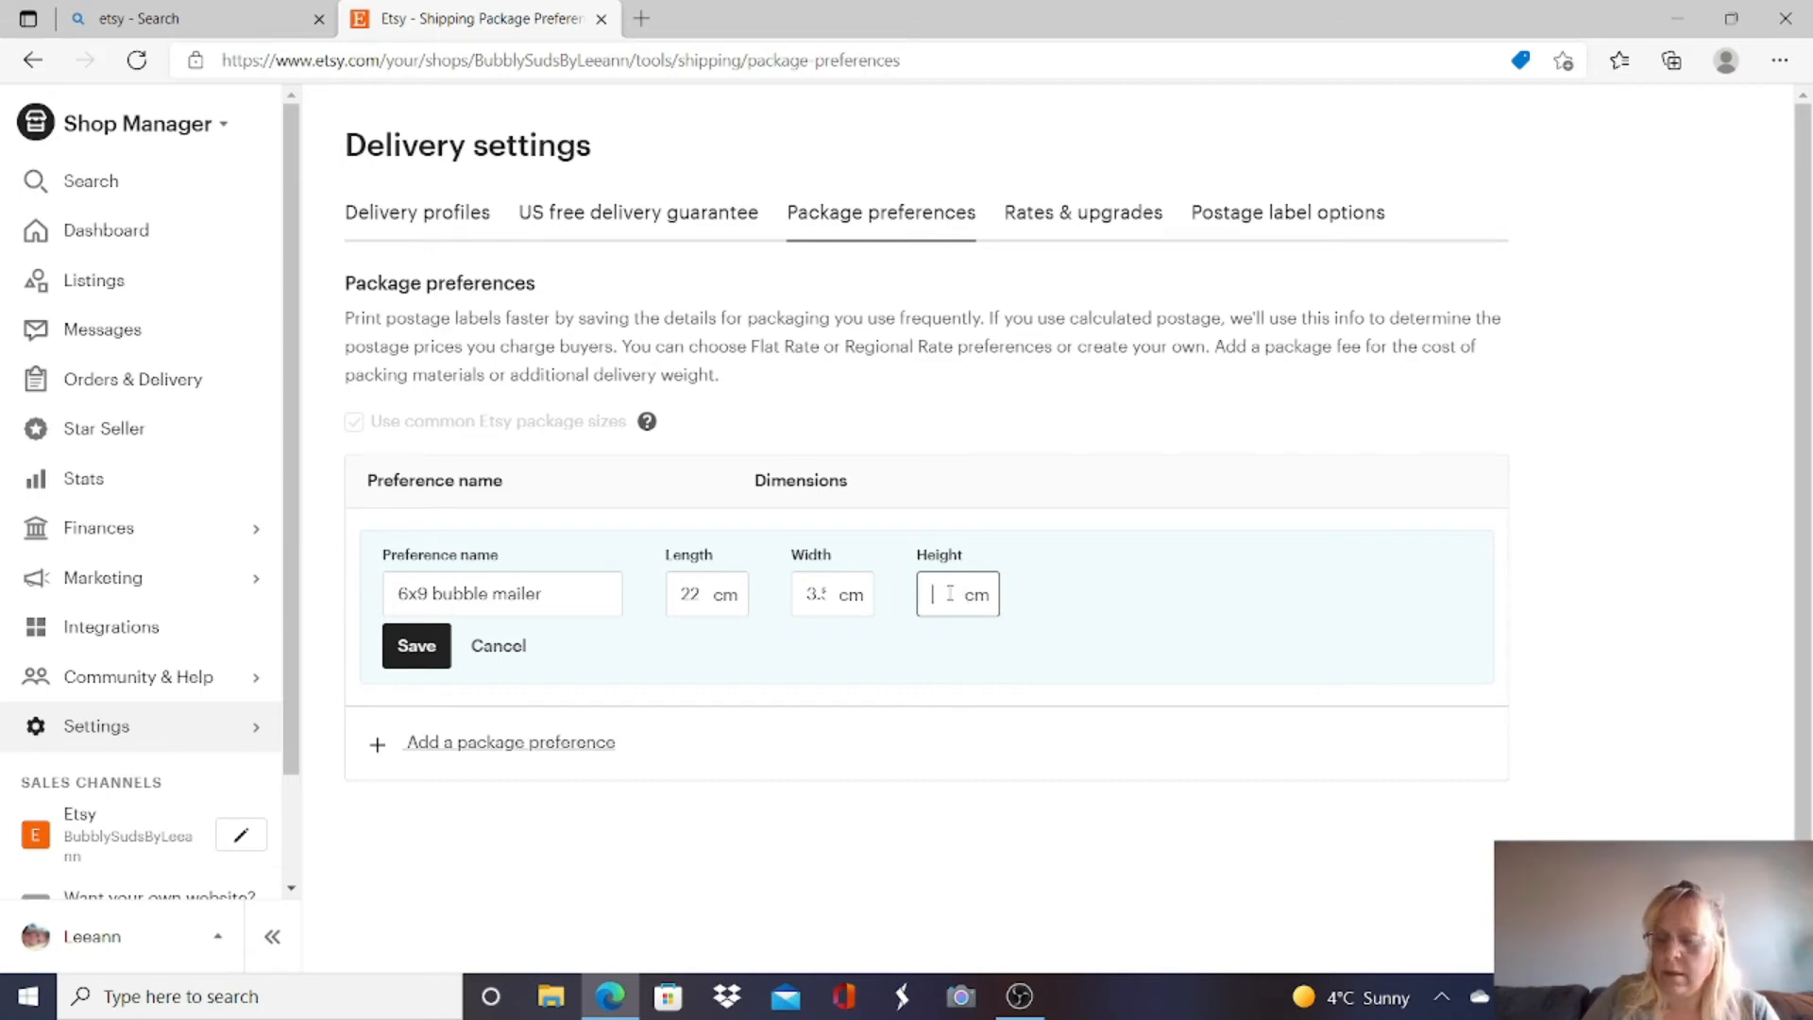
{"action": "type", "text": "15"}
{"action": "type", "text": ".2"}
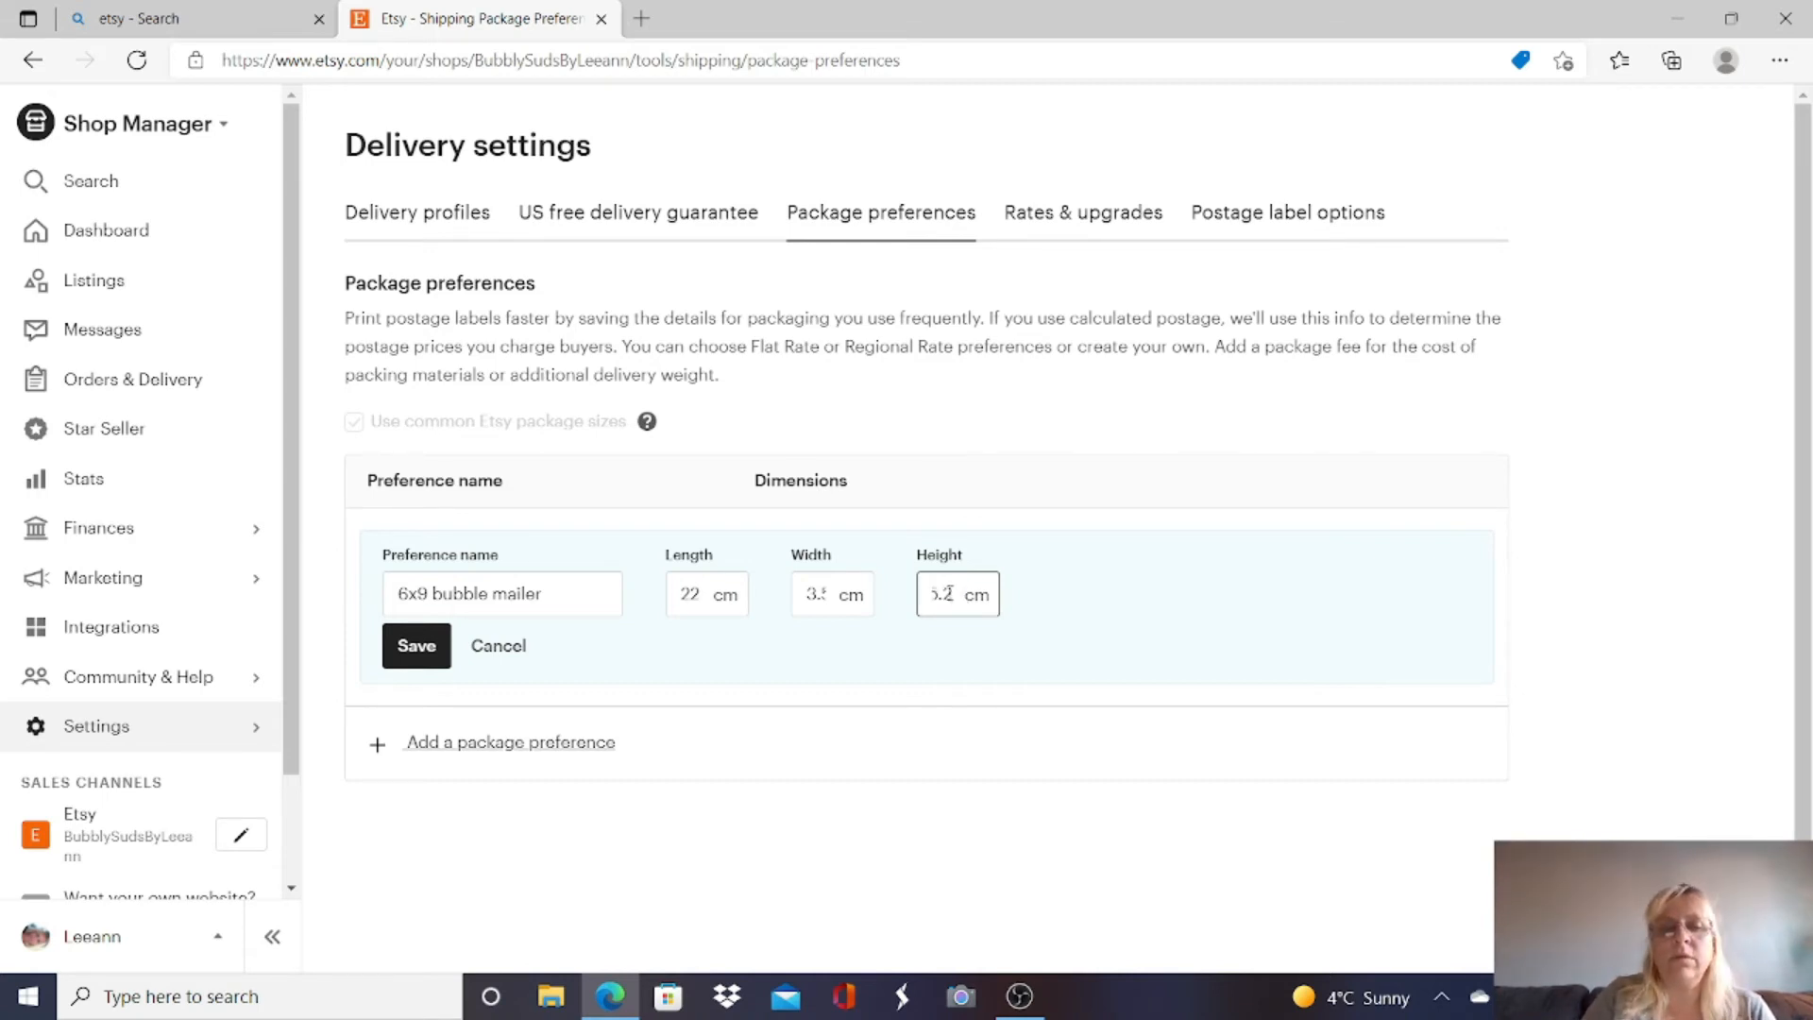
{"action": "left_click", "coordinate": [406, 659]}
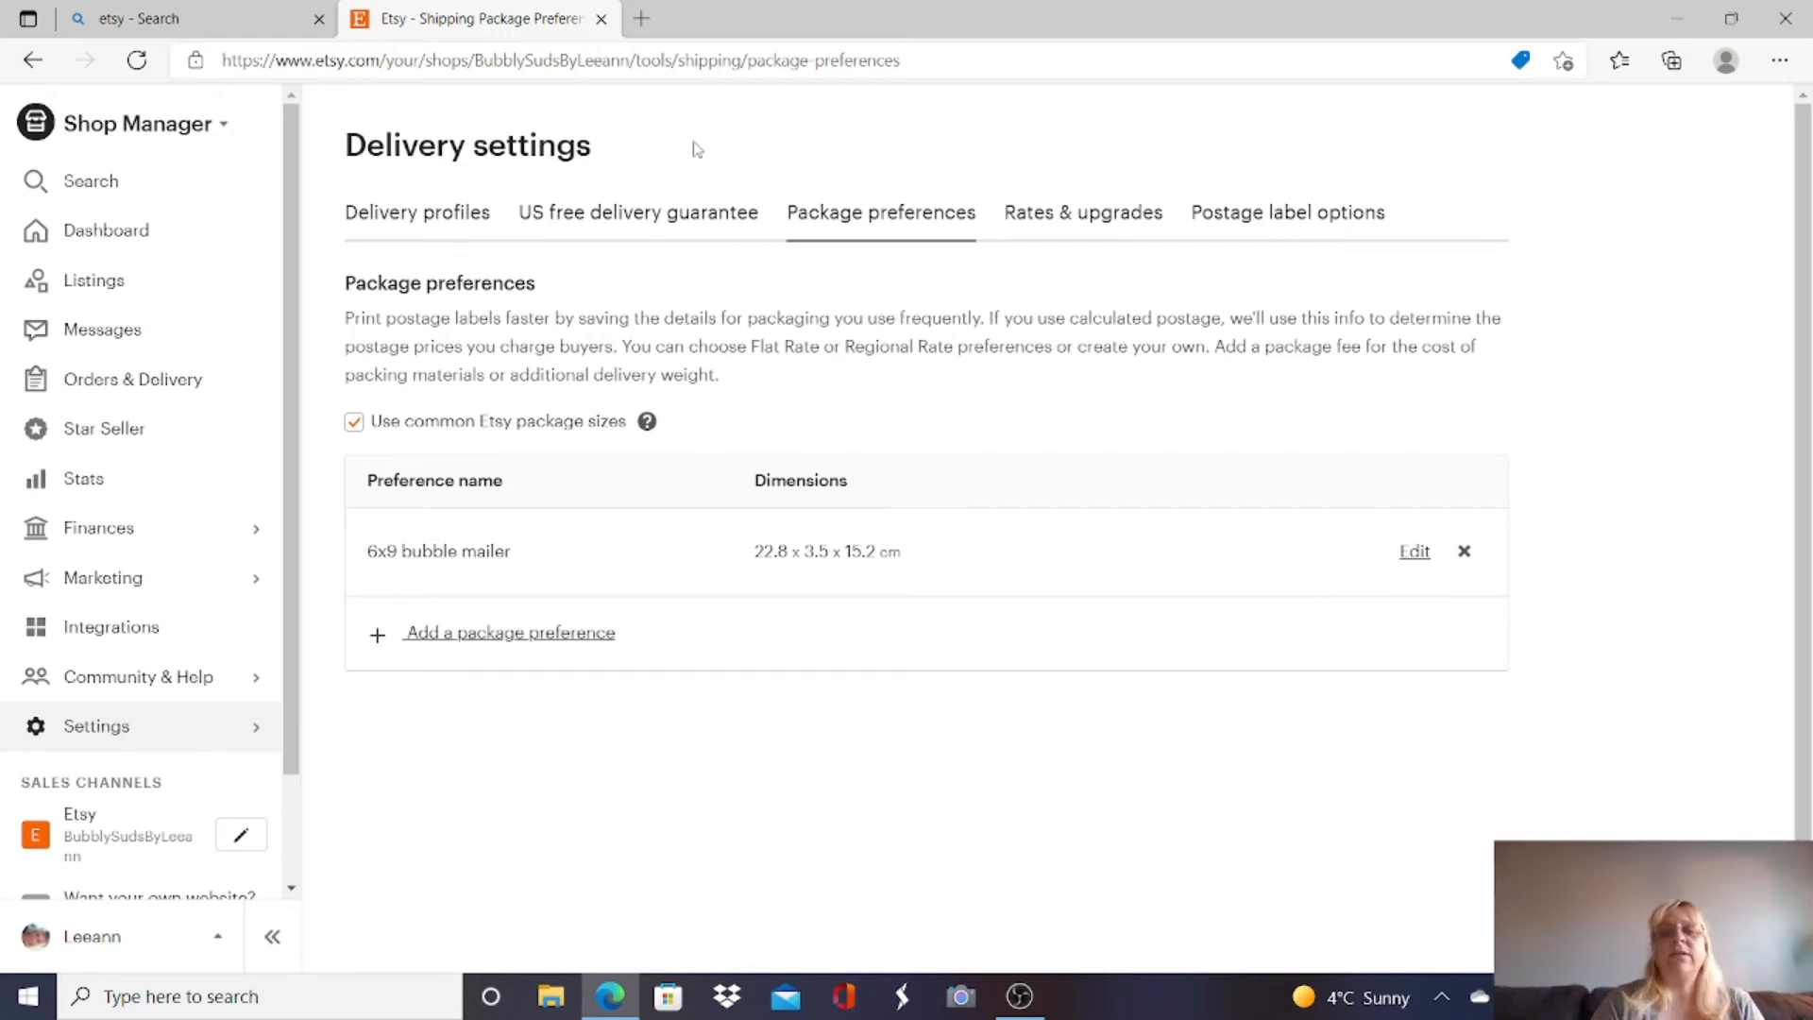
- Review the rates and upgrades settings, including the Canada Post account connection and the delivery upgrades option
{"action": "left_click", "coordinate": [1034, 231]}
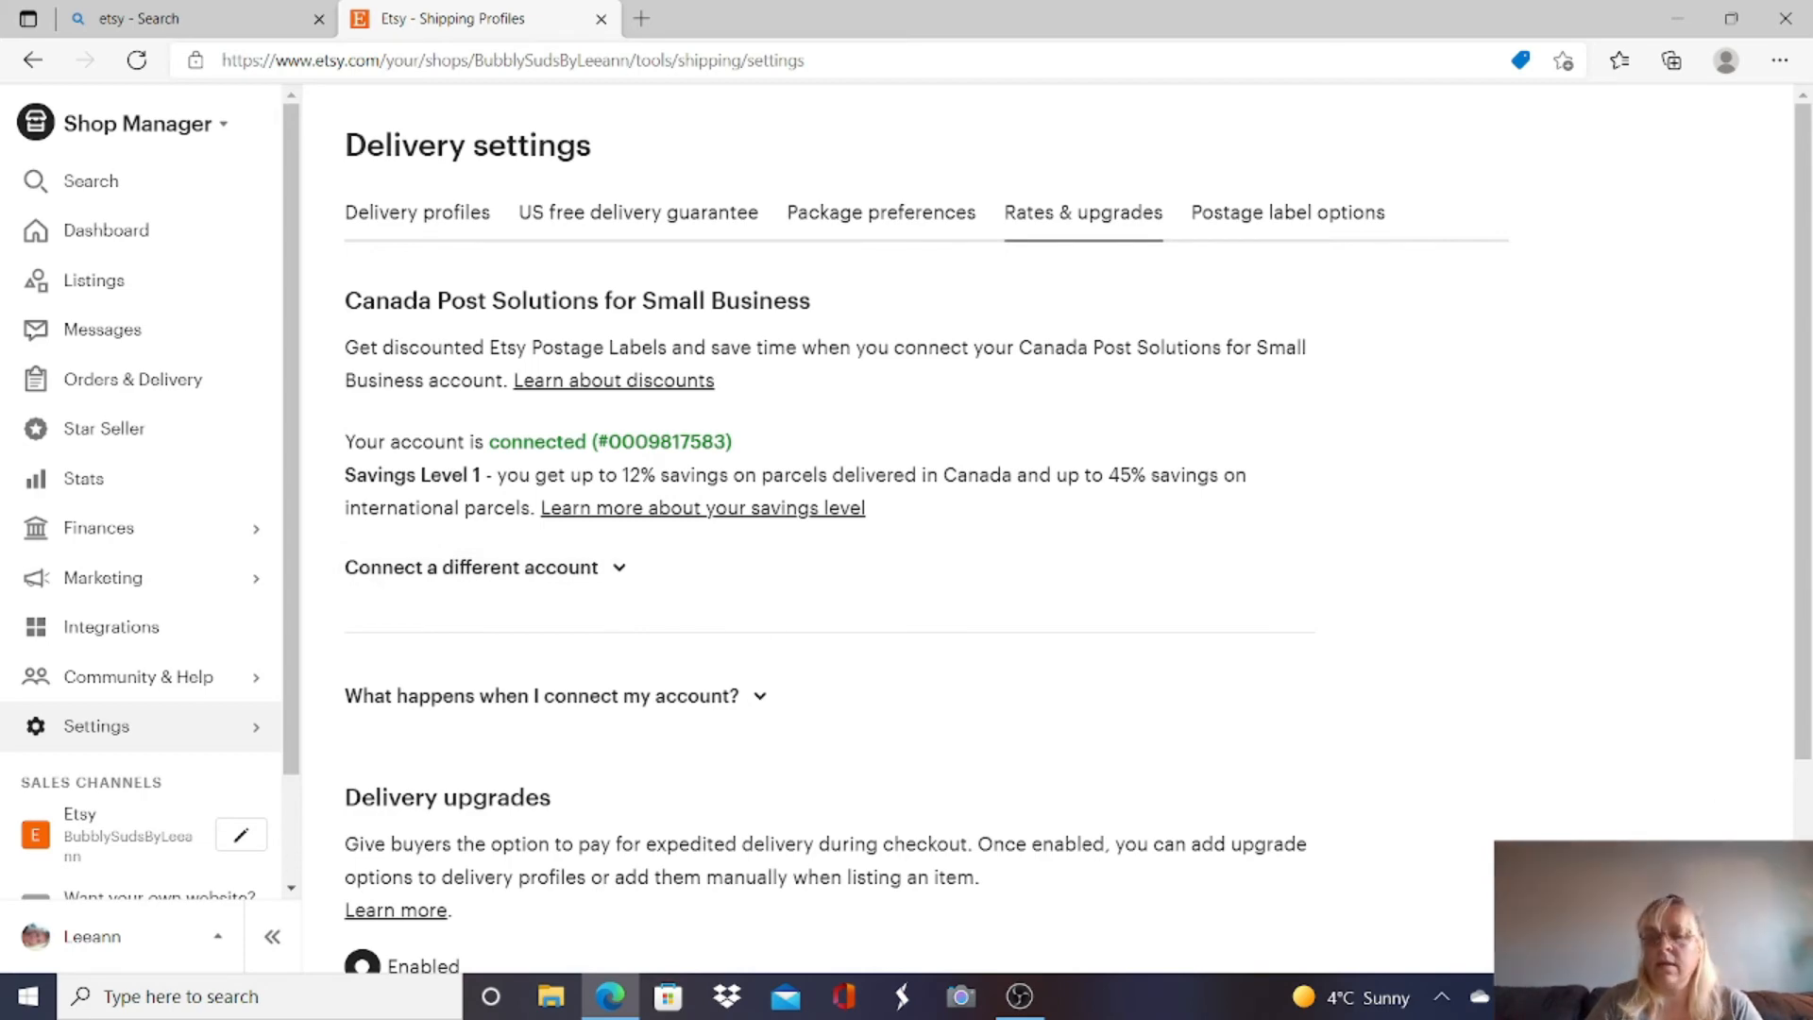
{"action": "scroll", "coordinate": [907, 529], "scroll_direction": "down", "scroll_amount": 3}
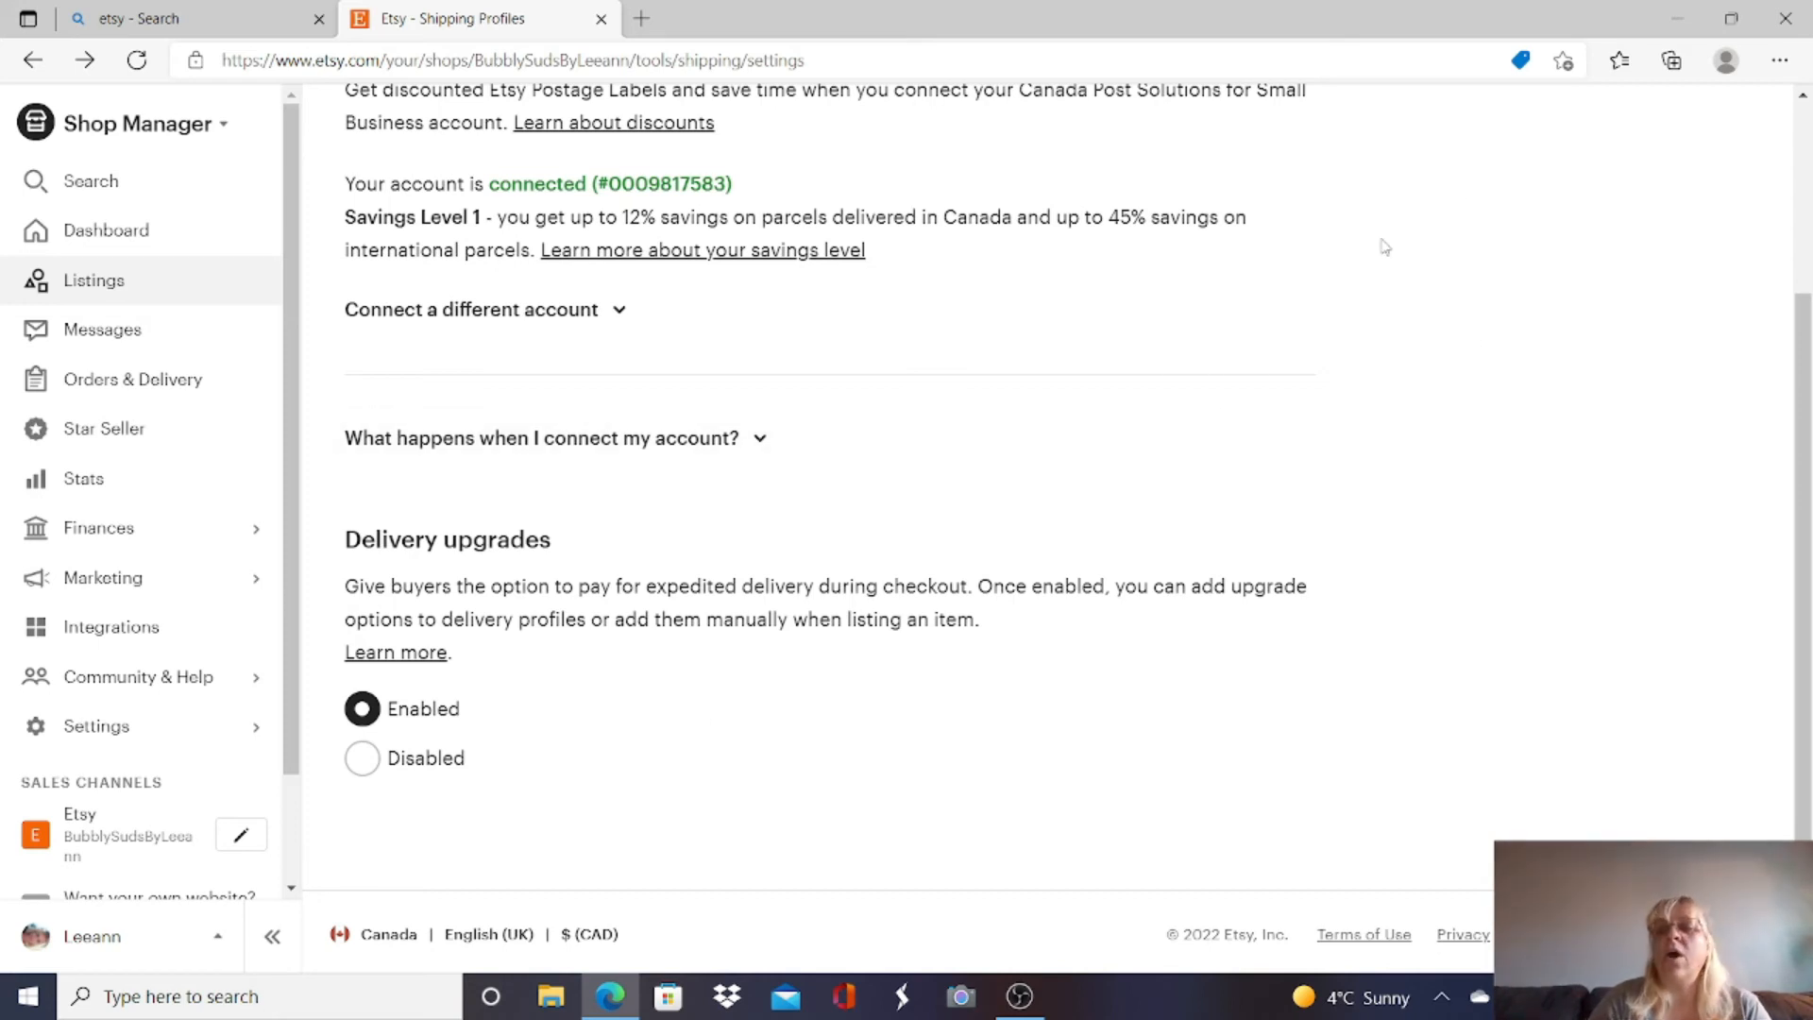
{"action": "left_click", "coordinate": [1802, 95]}
{"action": "left_click", "coordinate": [1803, 97]}
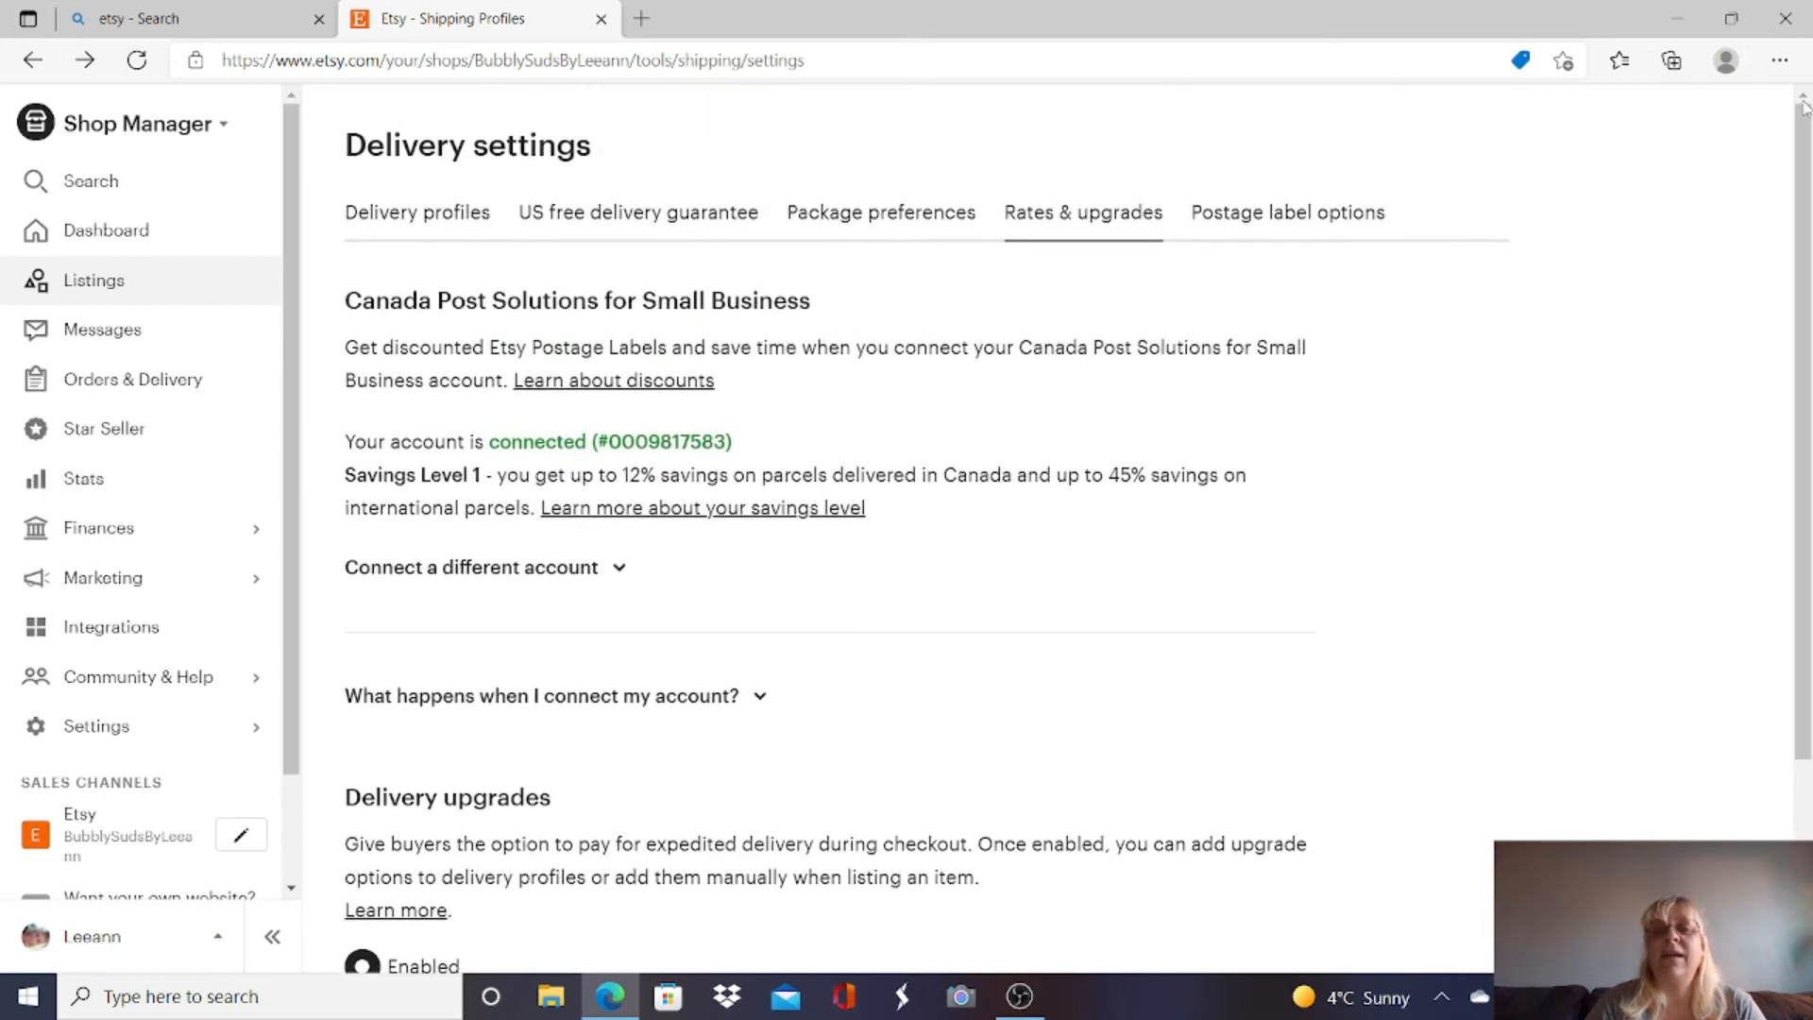
- Enter "BubblySuds" as the dispatching-from full name in the postage label options and go to the street address field
{"action": "left_click", "coordinate": [1262, 225]}
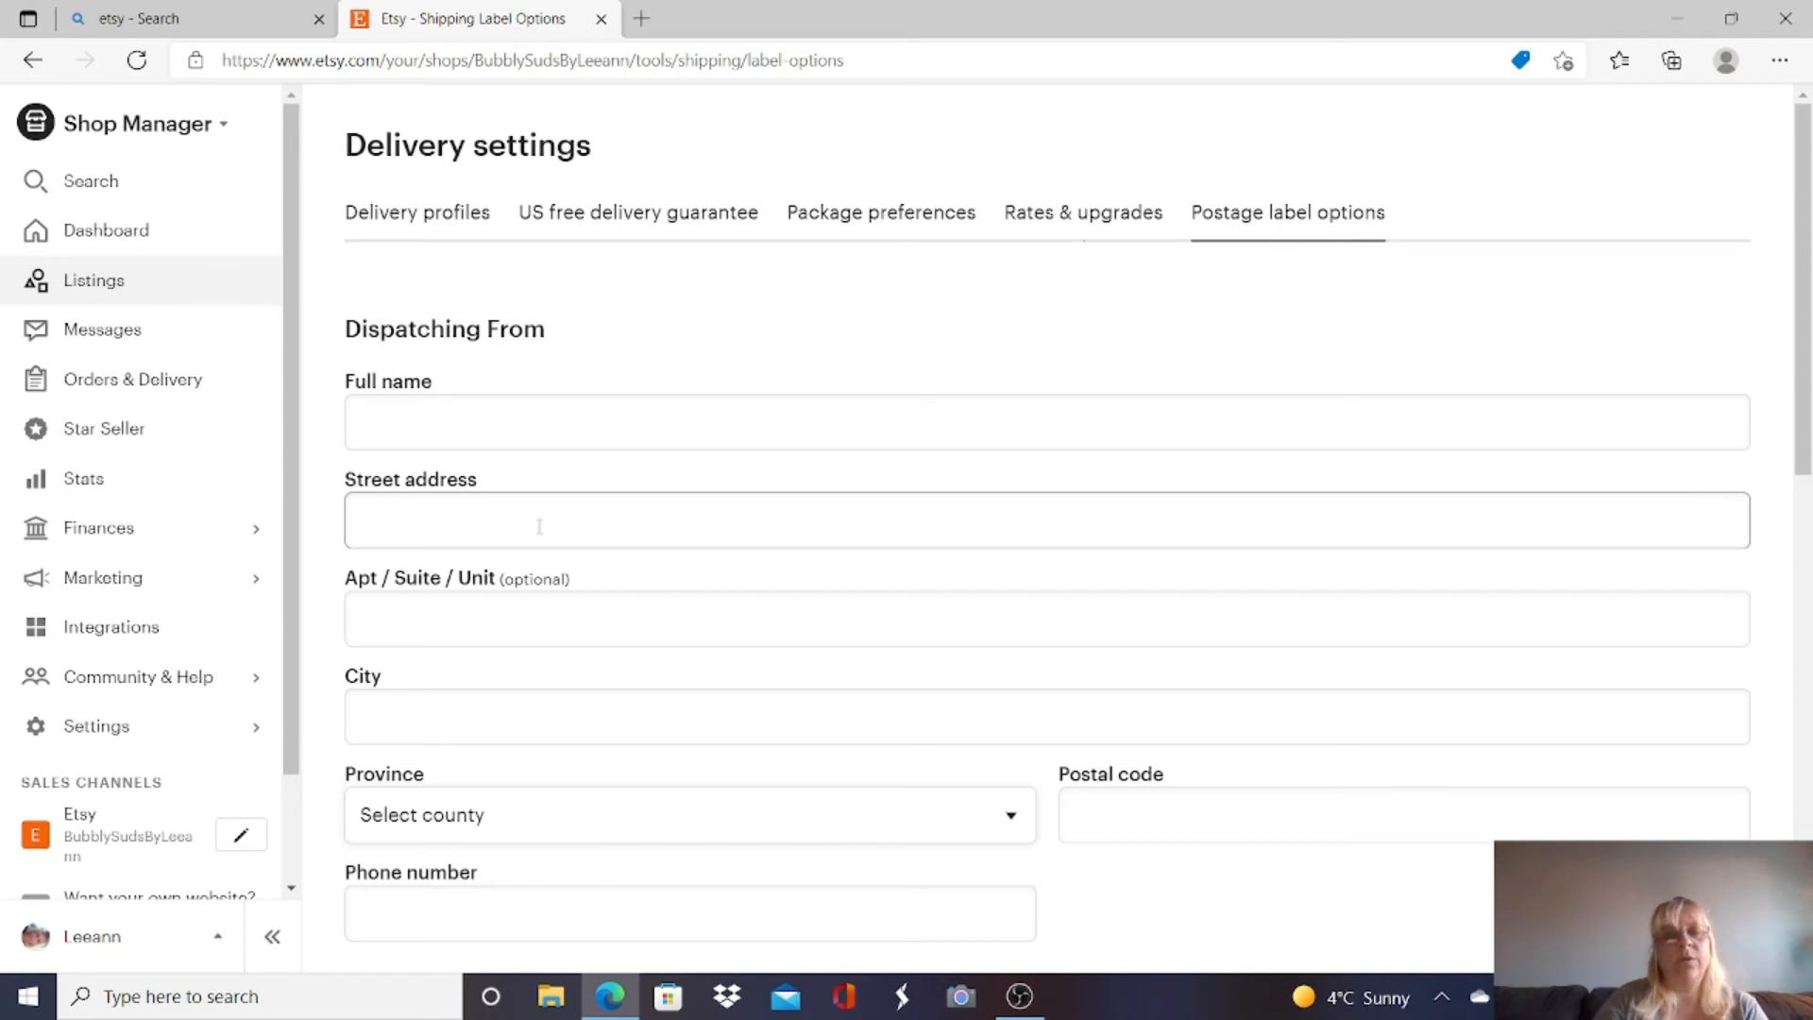
{"action": "left_click", "coordinate": [451, 432]}
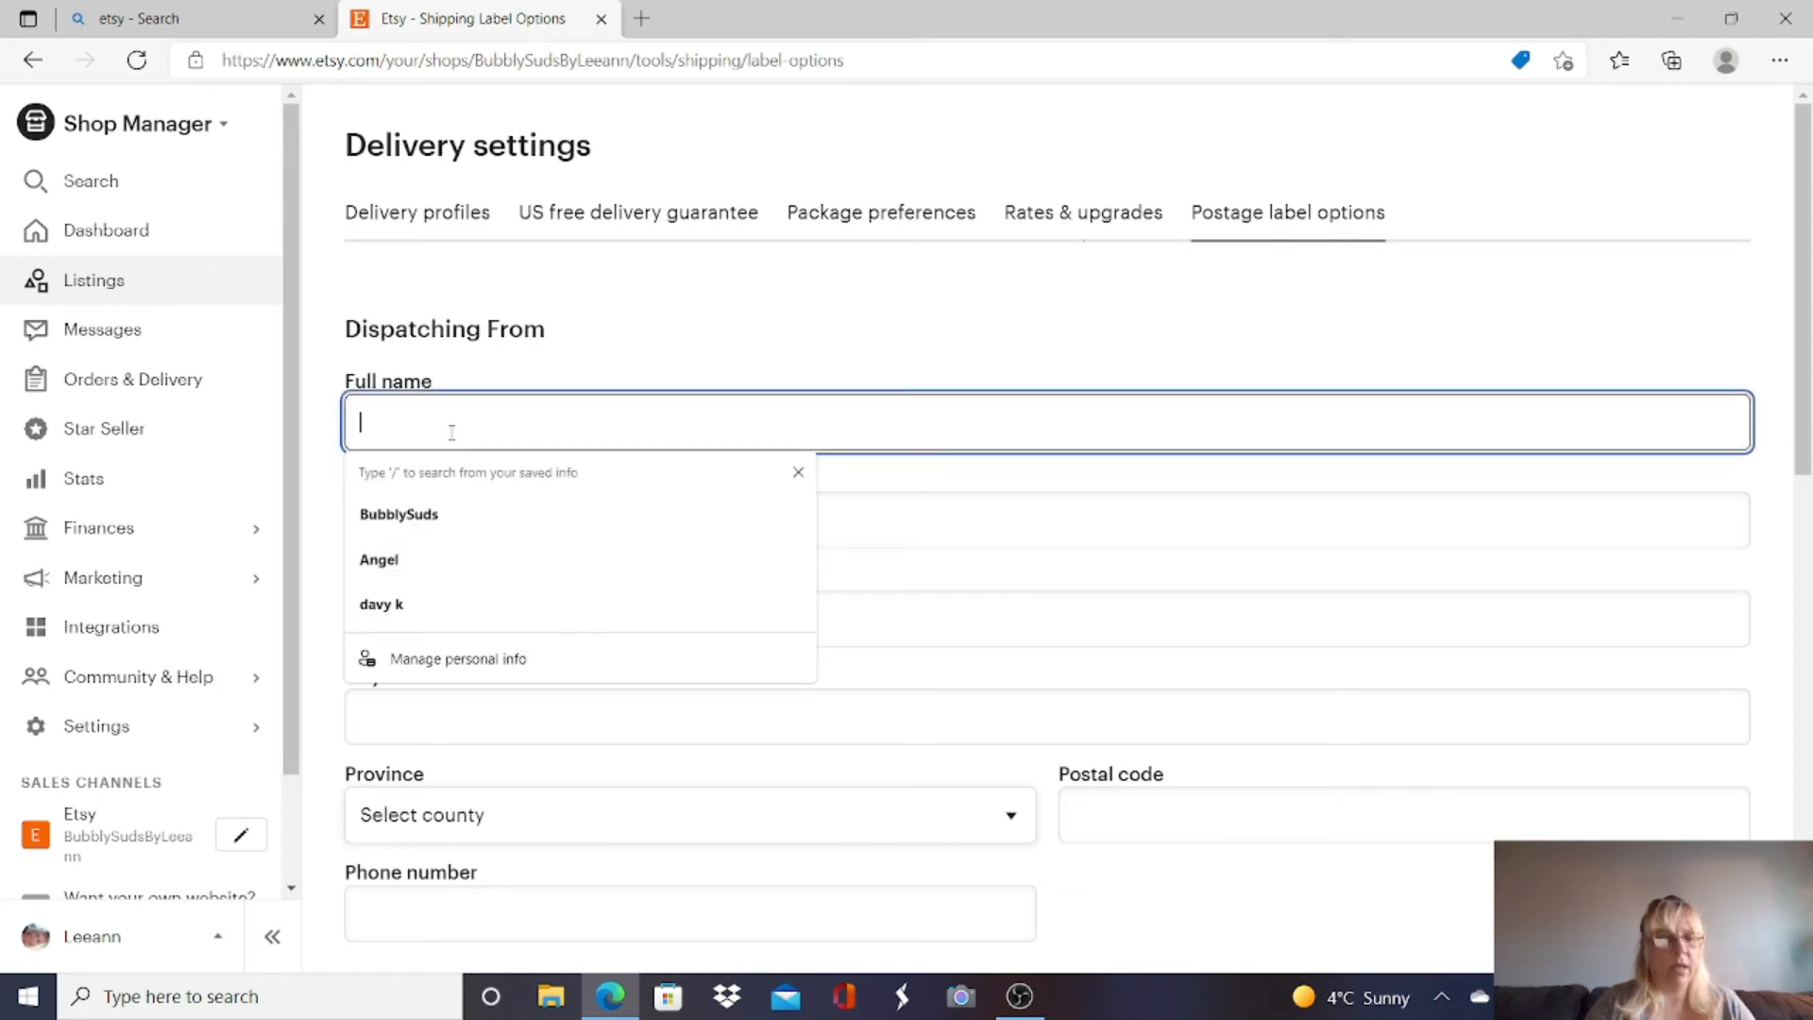
{"action": "left_click", "coordinate": [427, 517]}
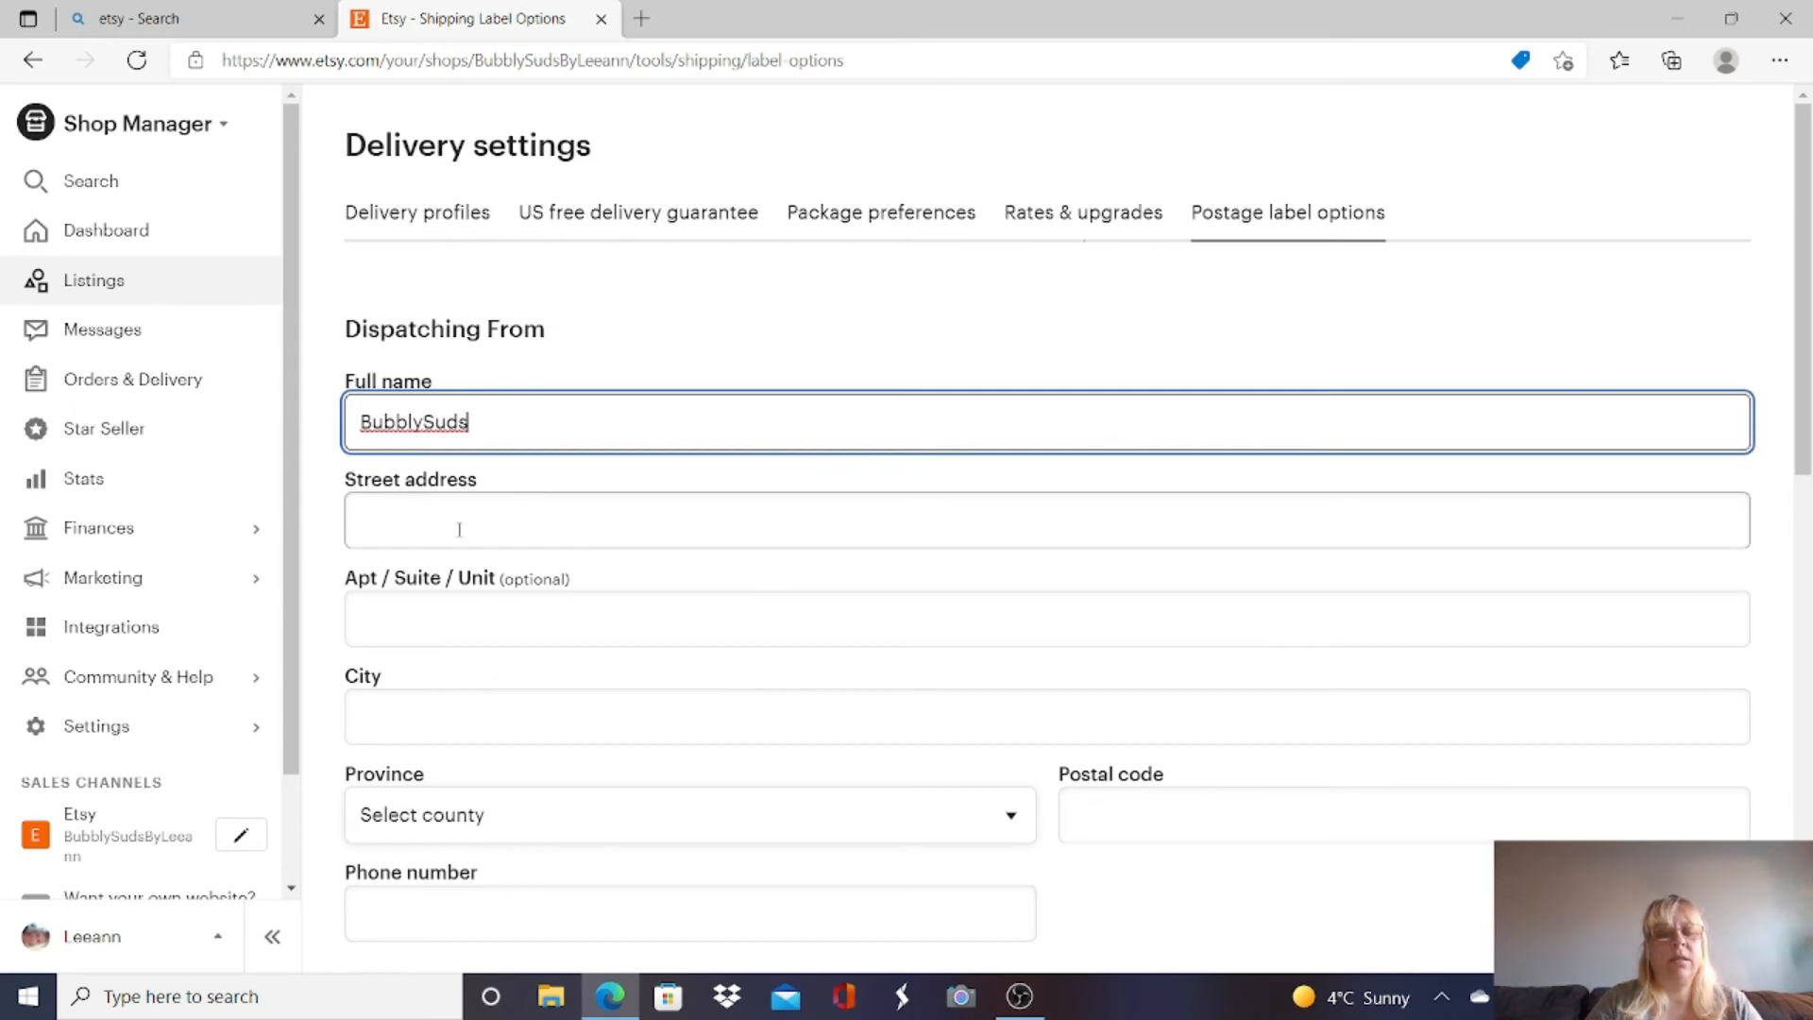
{"action": "left_click", "coordinate": [459, 528]}
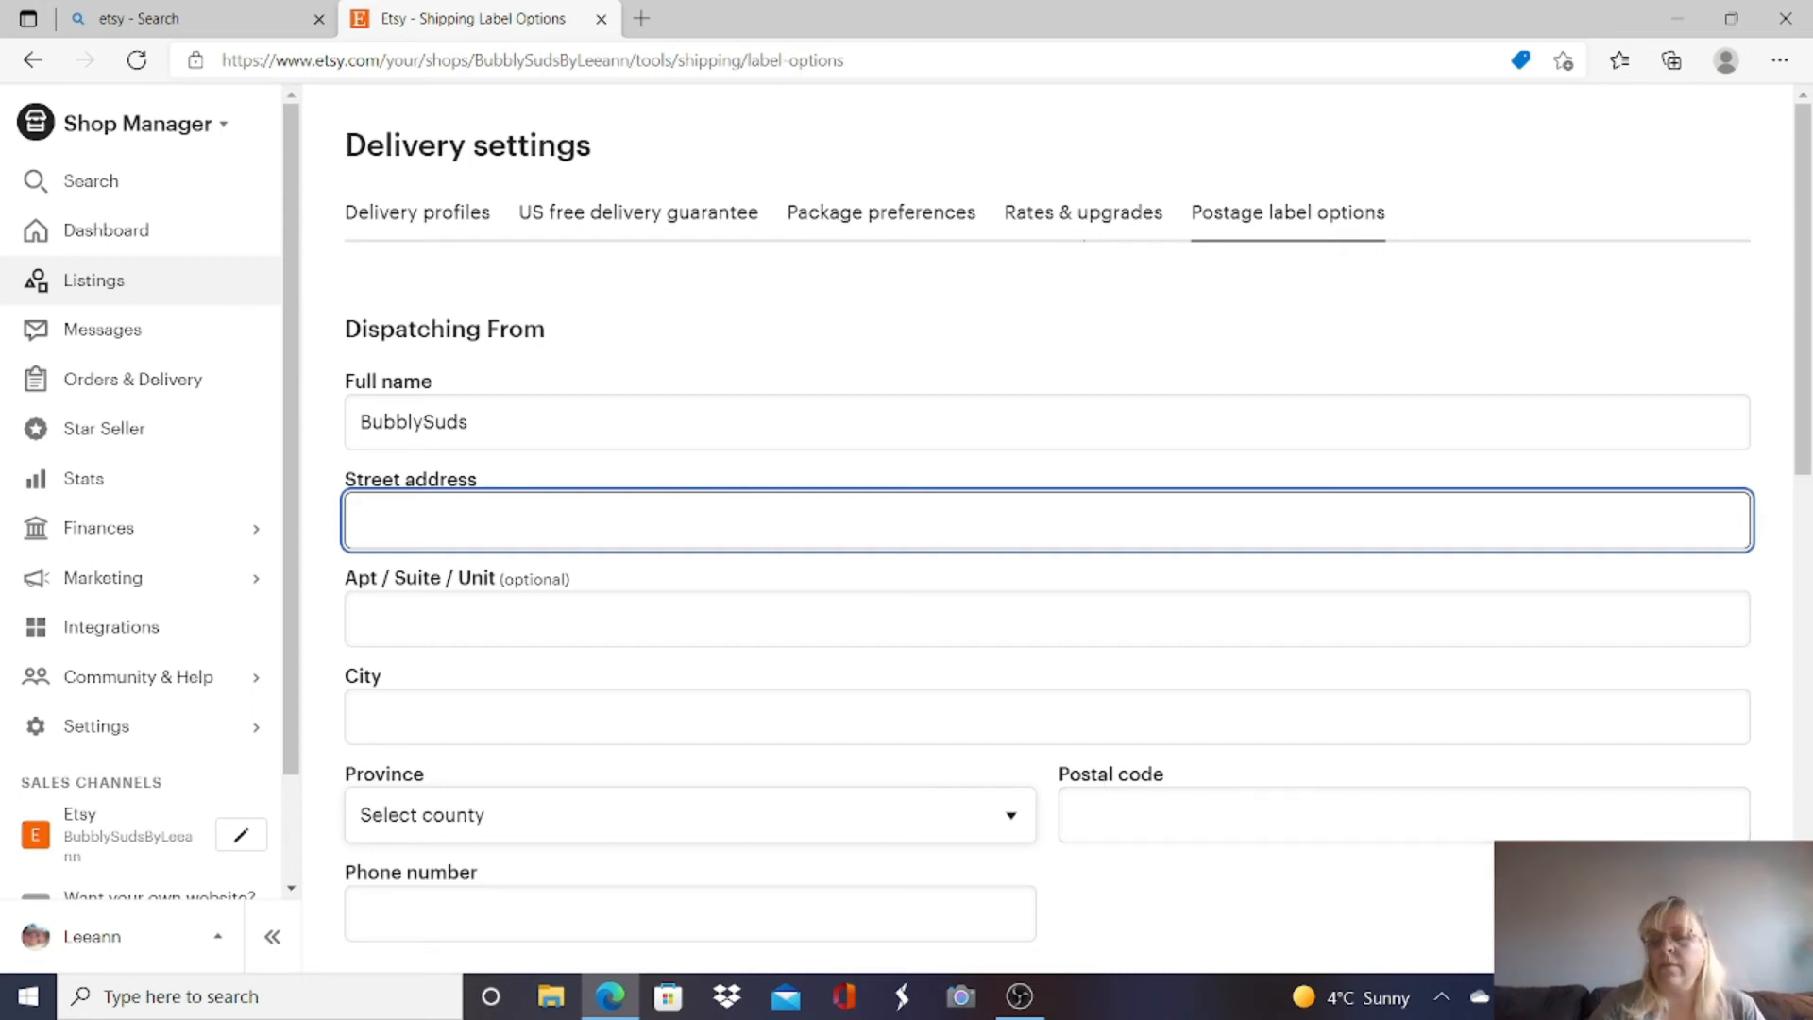
- Set the postage labels to be grouped two per page for downloading, review the remaining label preferences, and save them
{"action": "scroll", "coordinate": [1154, 535], "scroll_direction": "down", "scroll_amount": 10}
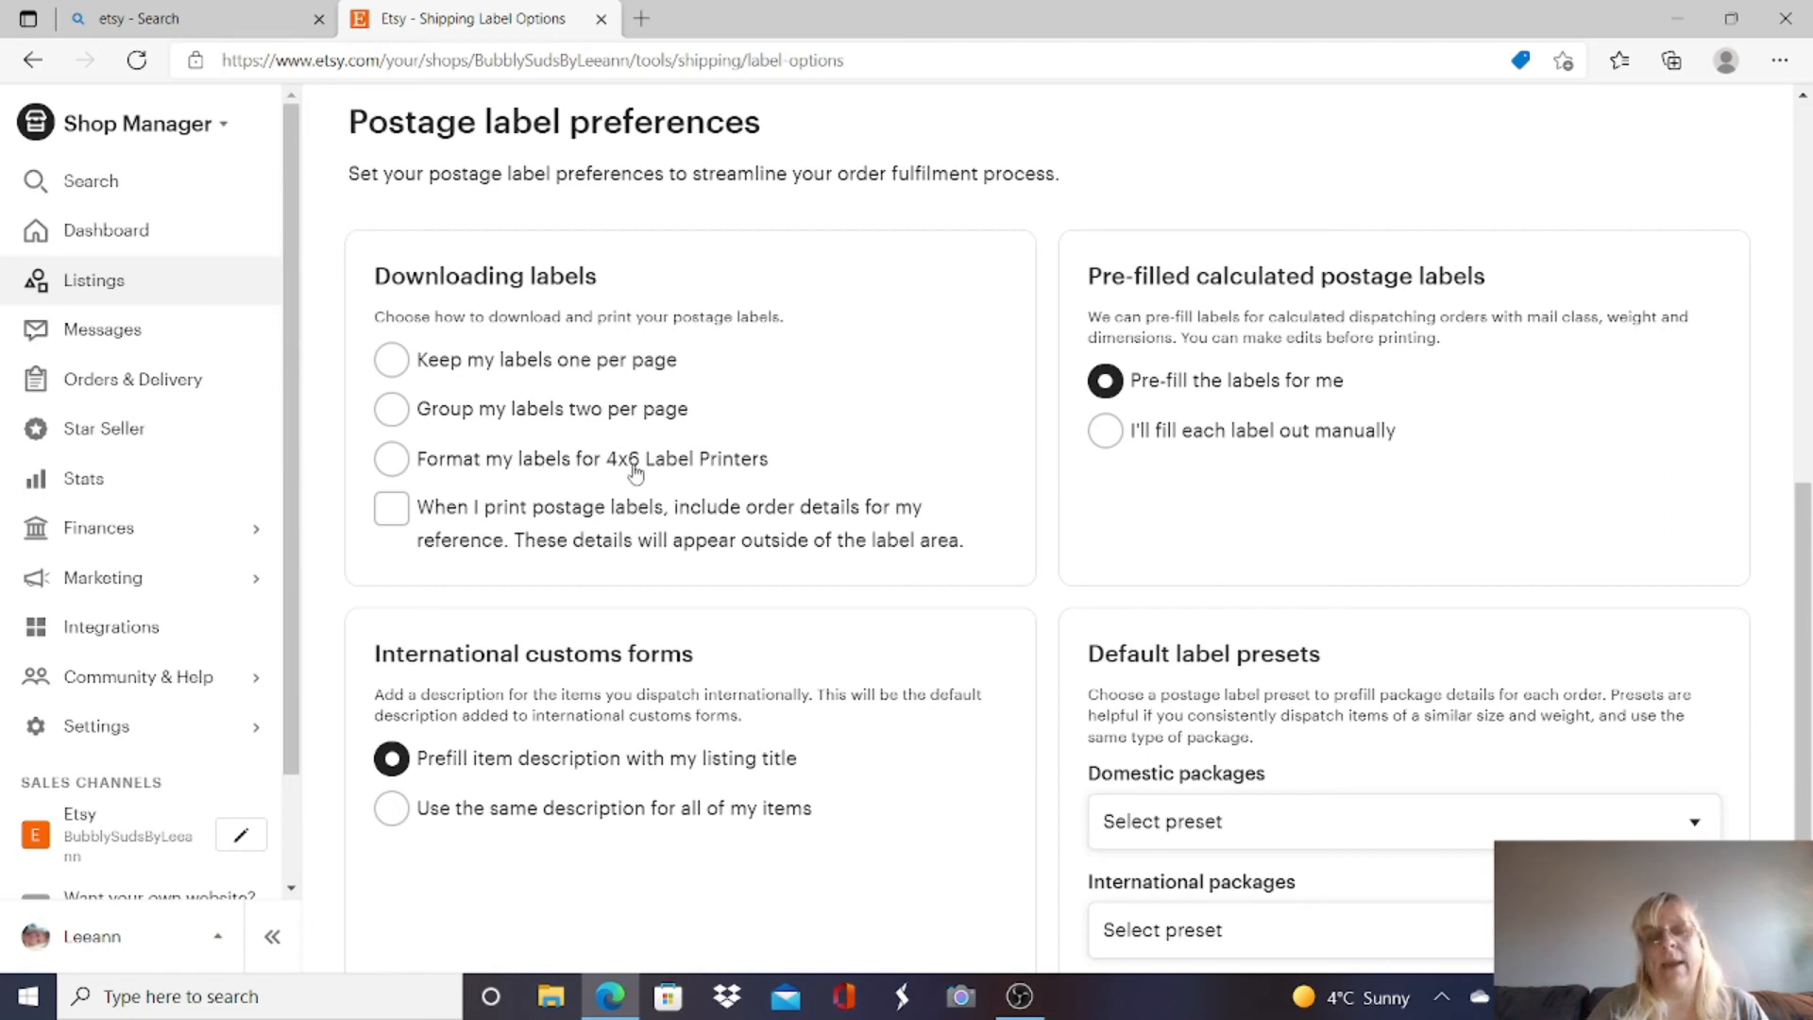
{"action": "left_click", "coordinate": [392, 412]}
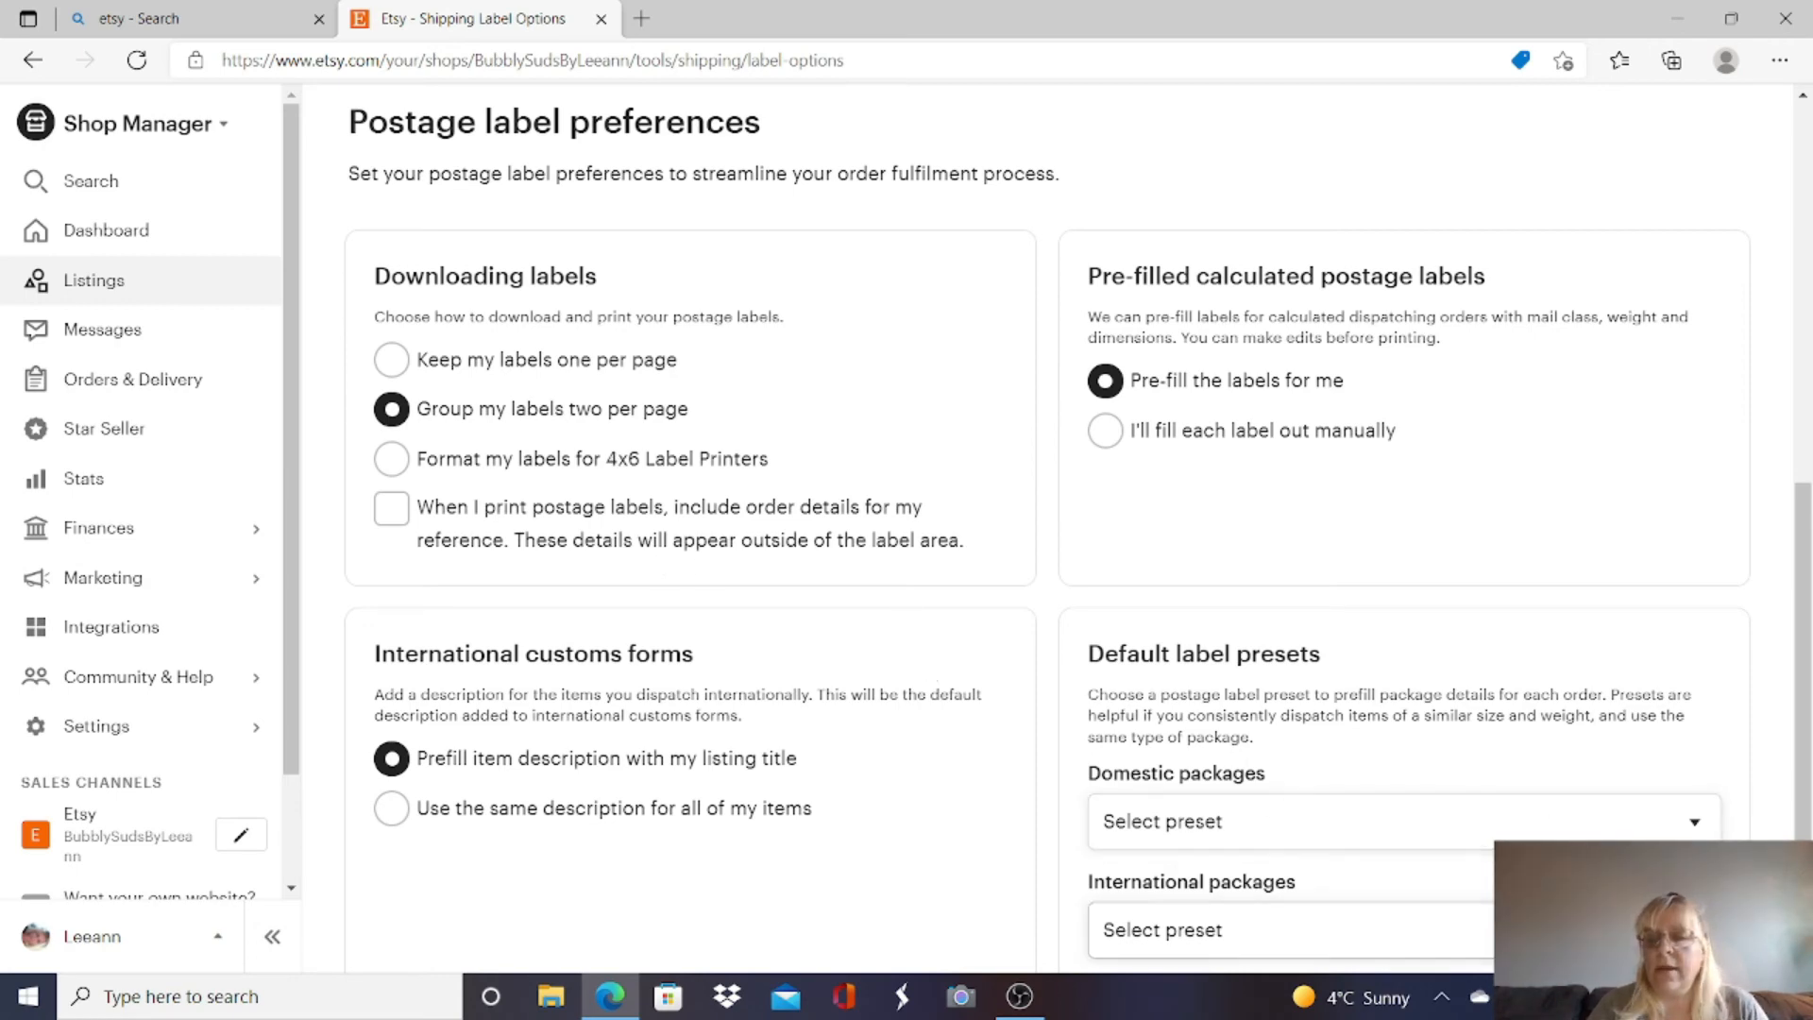
{"action": "scroll", "coordinate": [1228, 661], "scroll_direction": "down", "scroll_amount": 3}
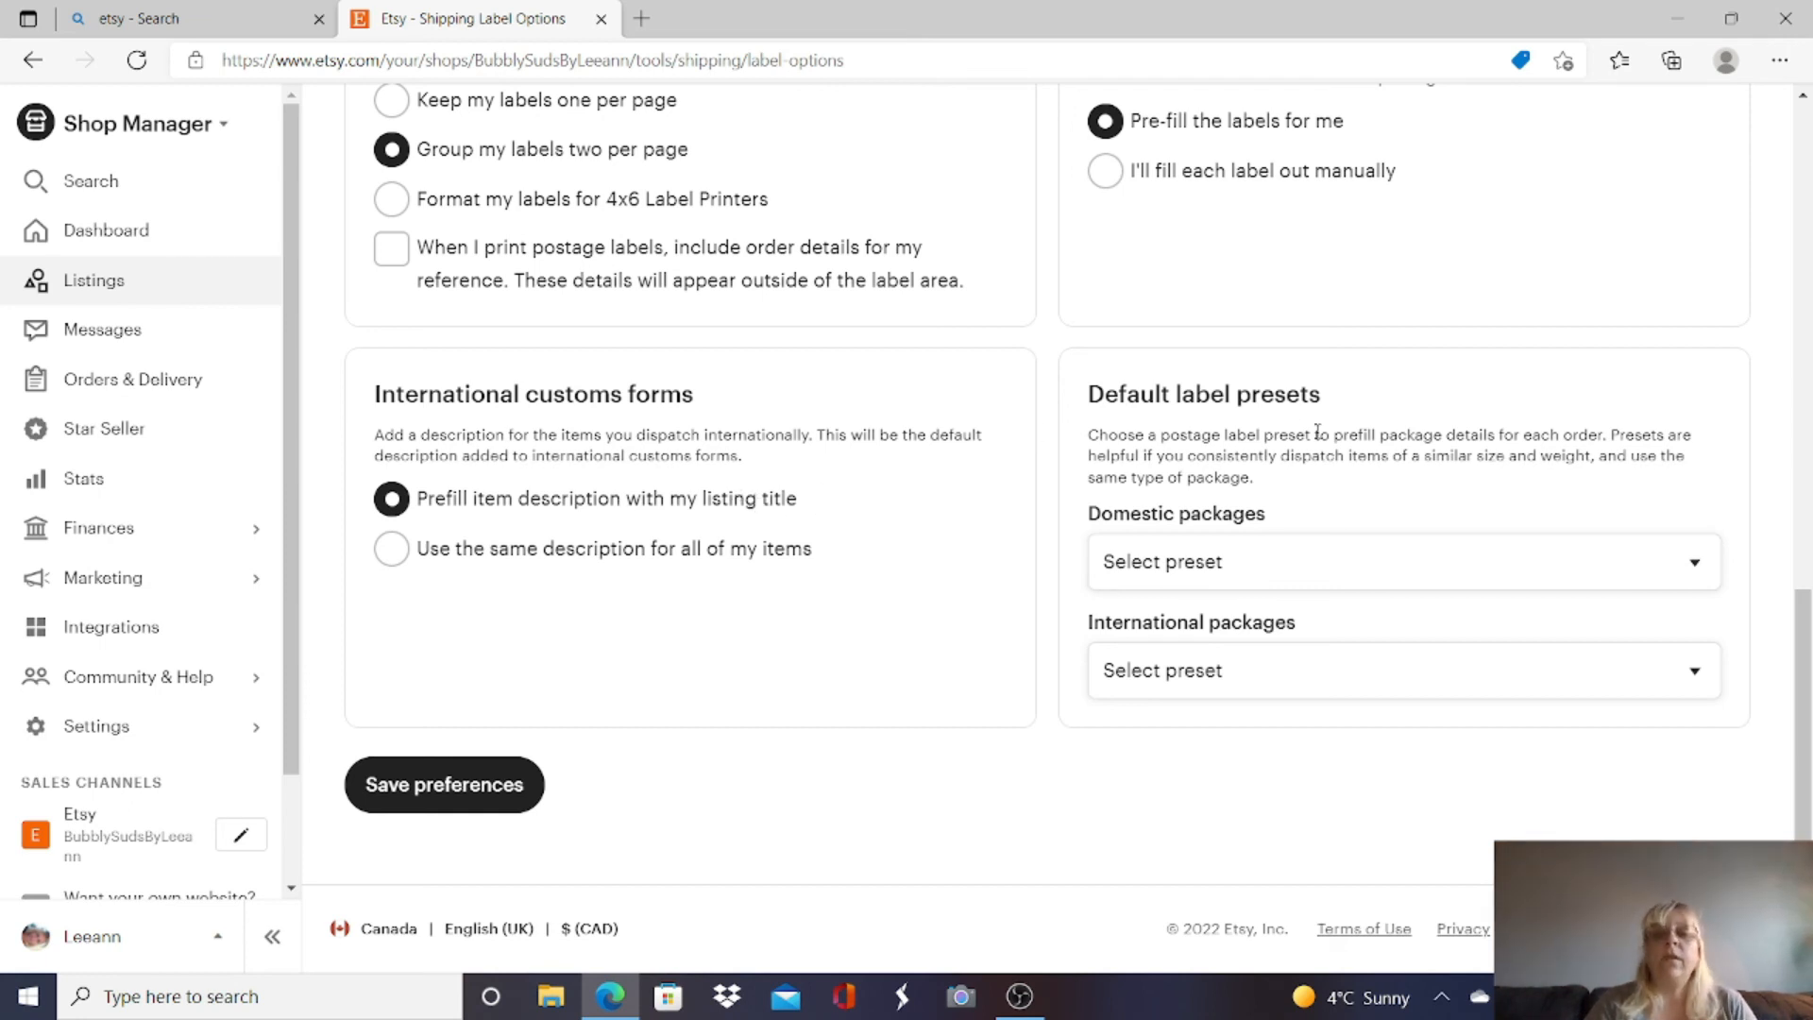
{"action": "left_click", "coordinate": [1803, 99]}
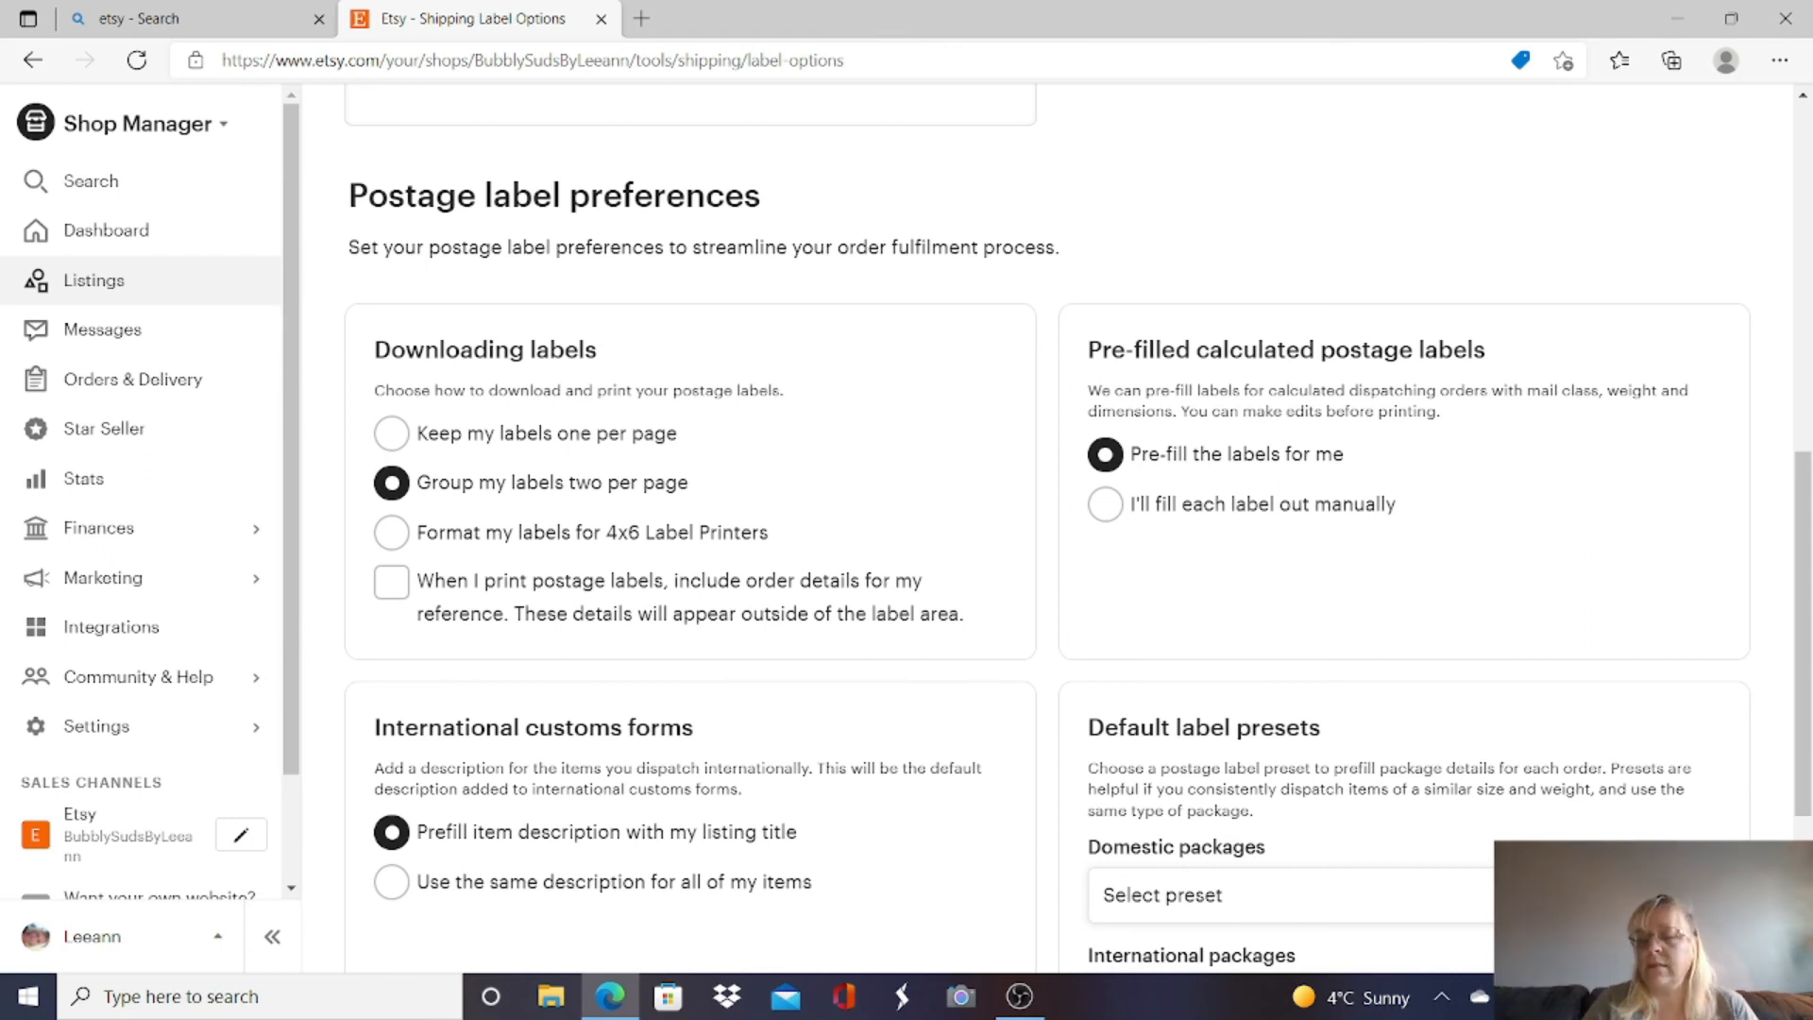
{"action": "scroll", "coordinate": [1039, 528], "scroll_direction": "down", "scroll_amount": 1}
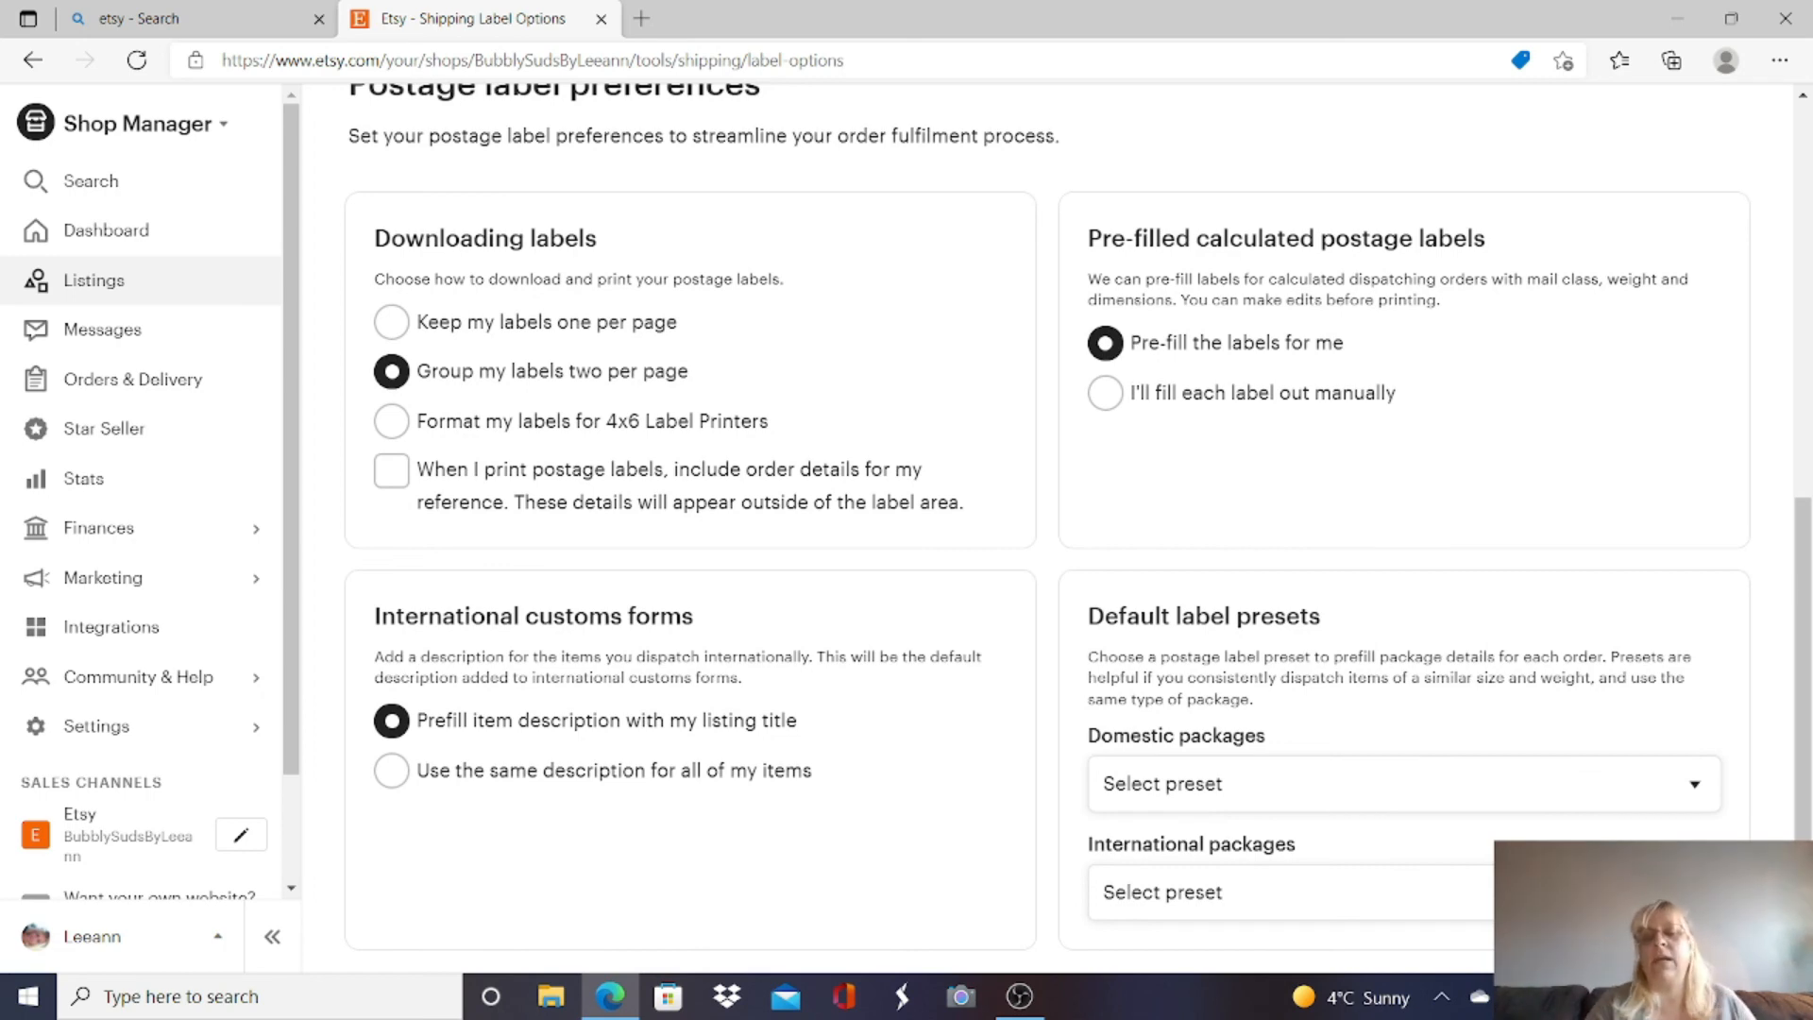
{"action": "scroll", "coordinate": [1039, 529], "scroll_direction": "down", "scroll_amount": 2}
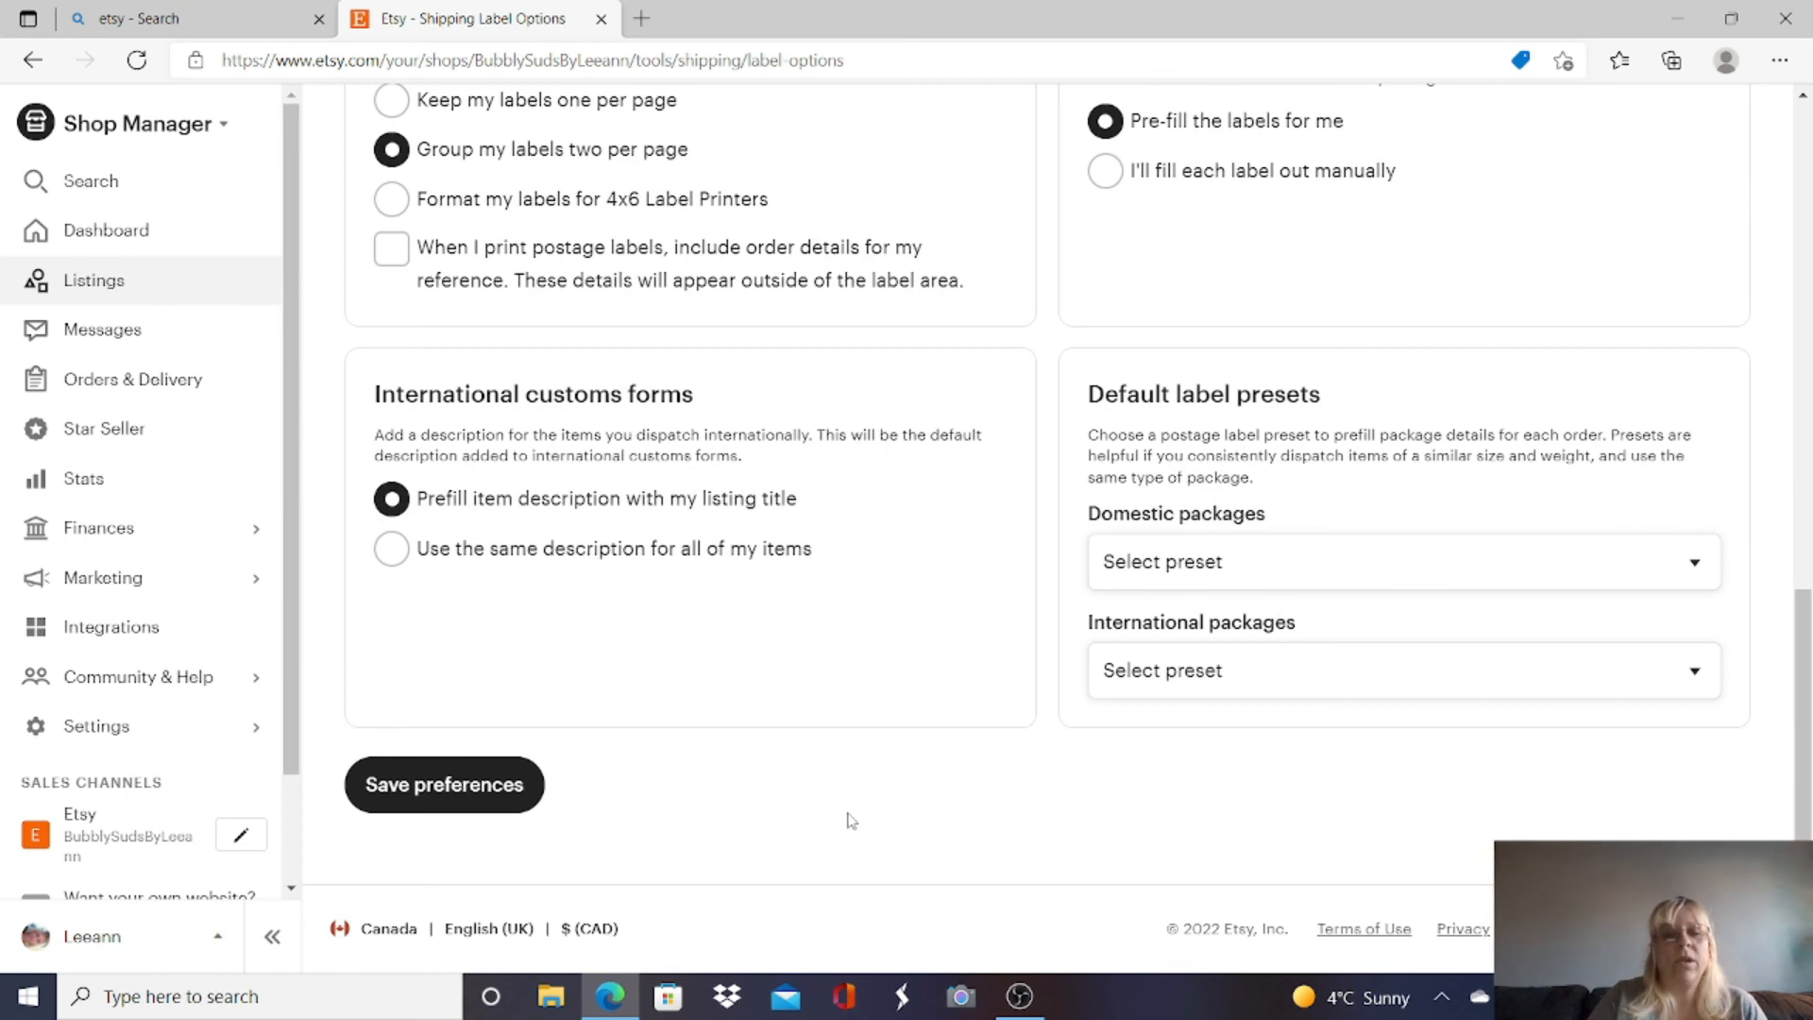
{"action": "left_click", "coordinate": [398, 791]}
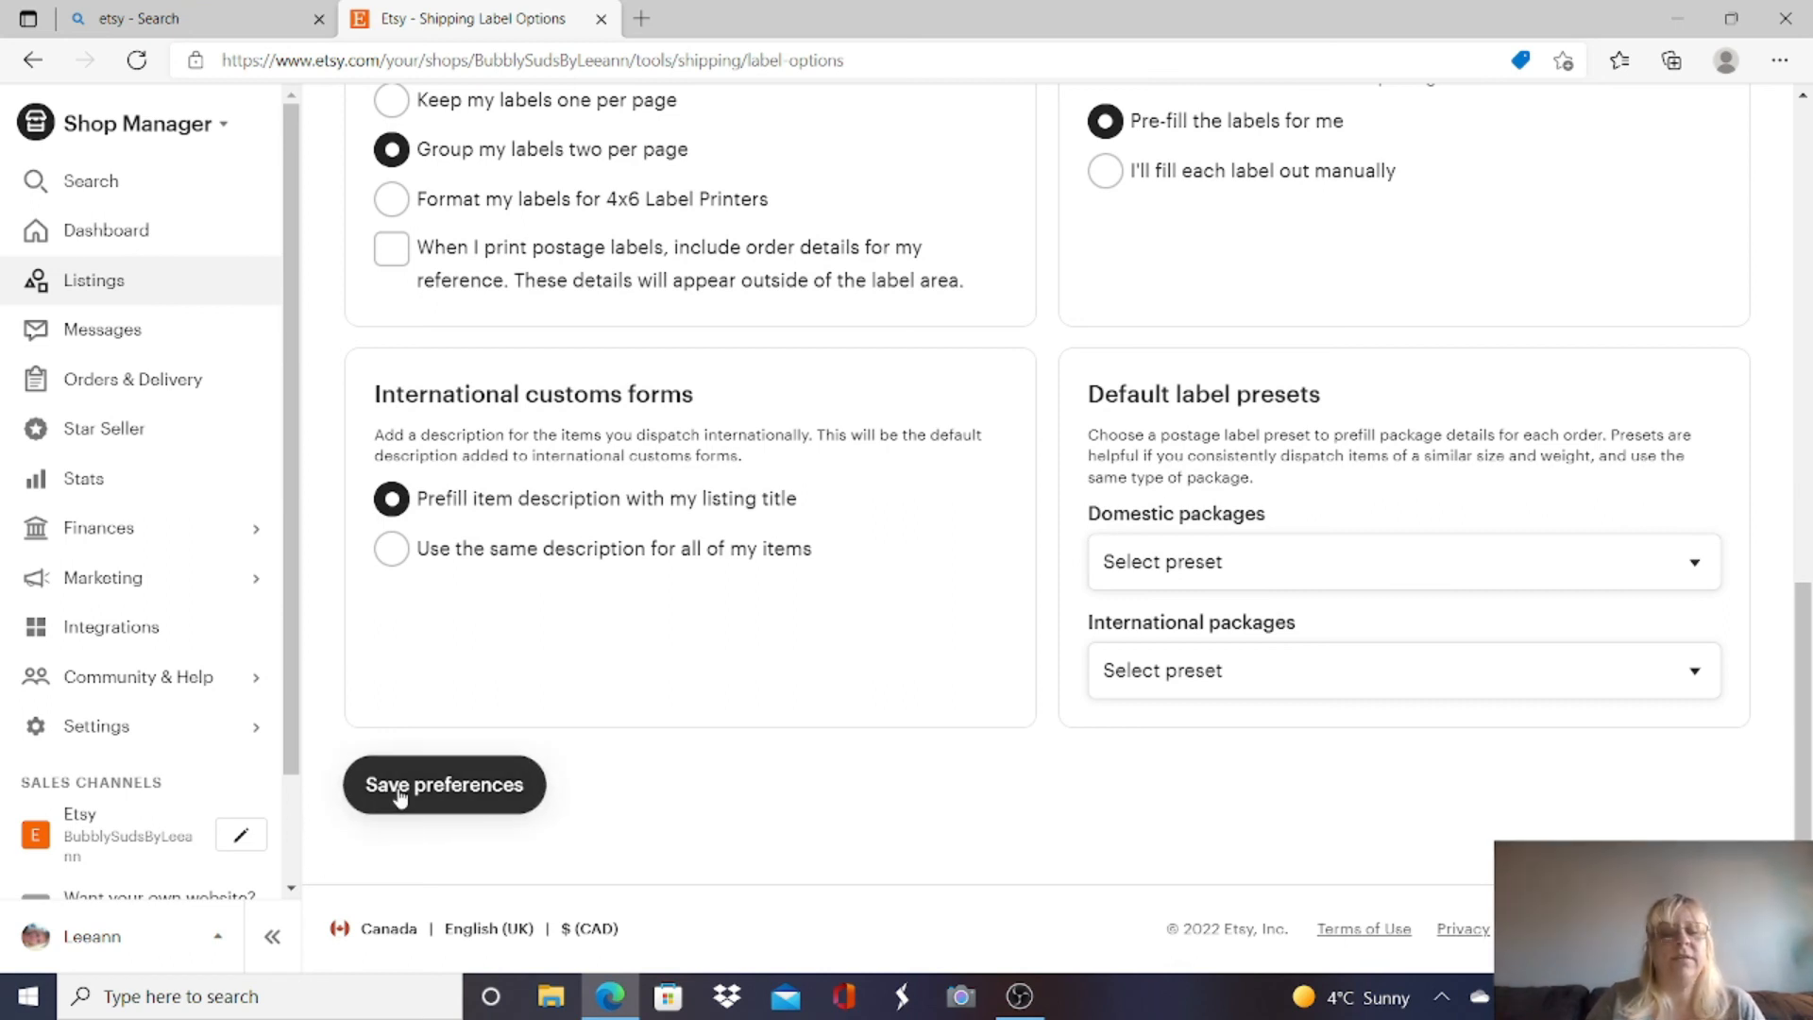